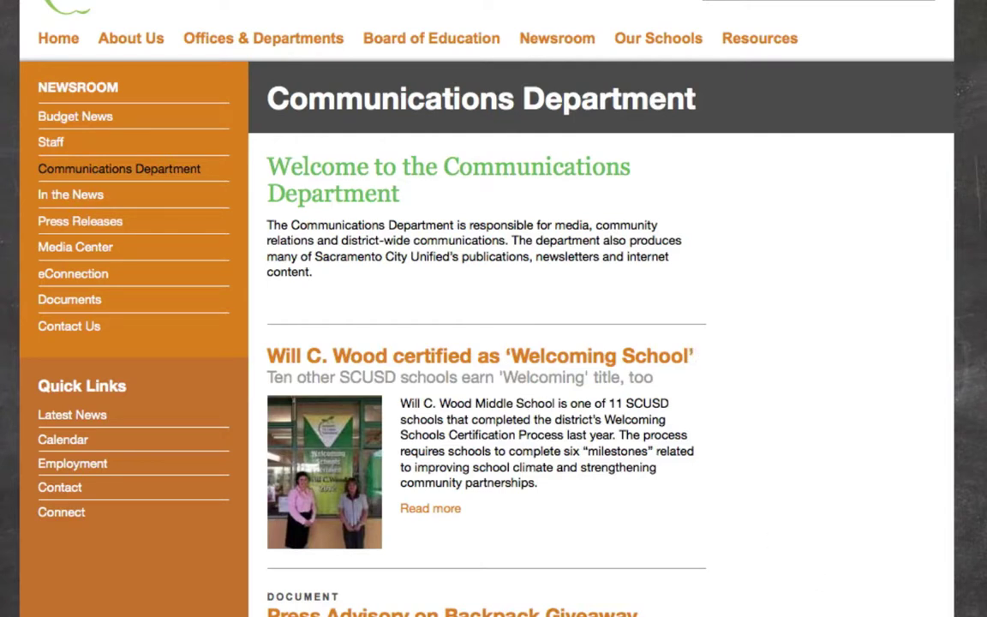
- Bring up the addable post types from the [+] Post button in the article area
mouse_move(641, 539)
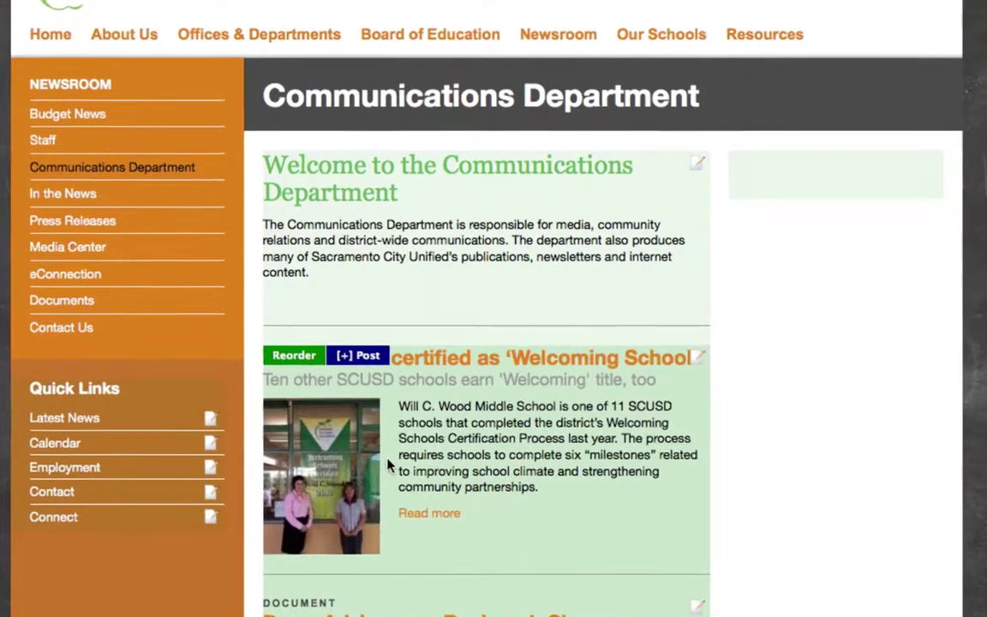
left_click(364, 356)
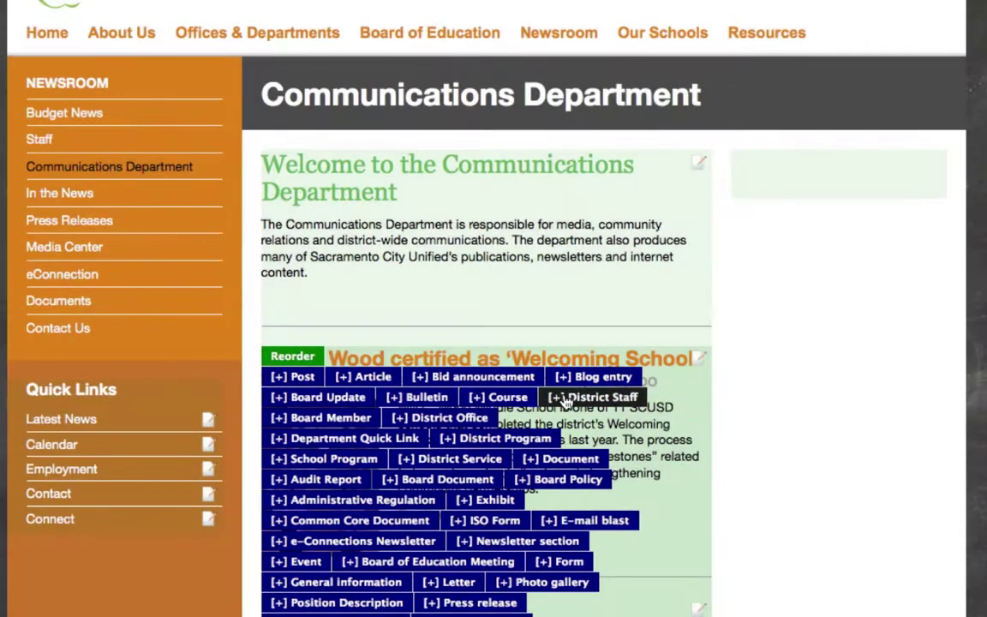
- Start a new District Staff entry and place the cursor in its Full name field
left_click(564, 397)
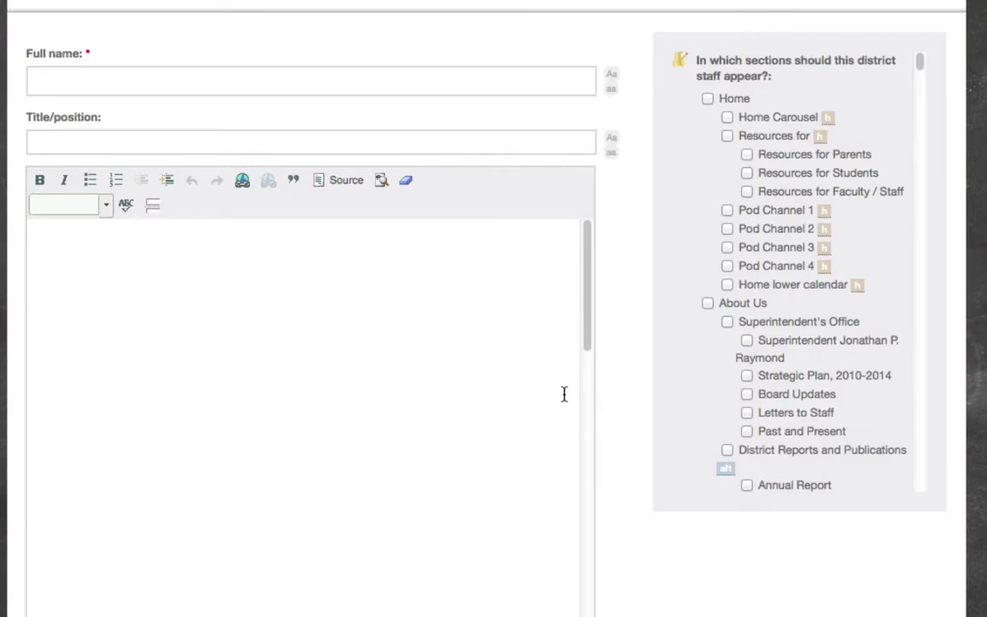
left_click(304, 84)
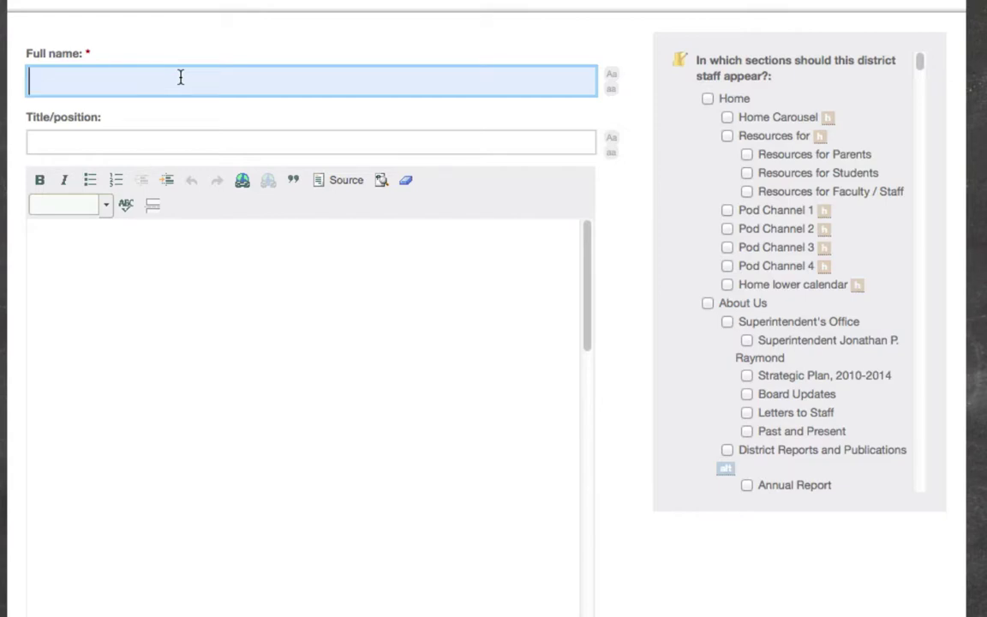
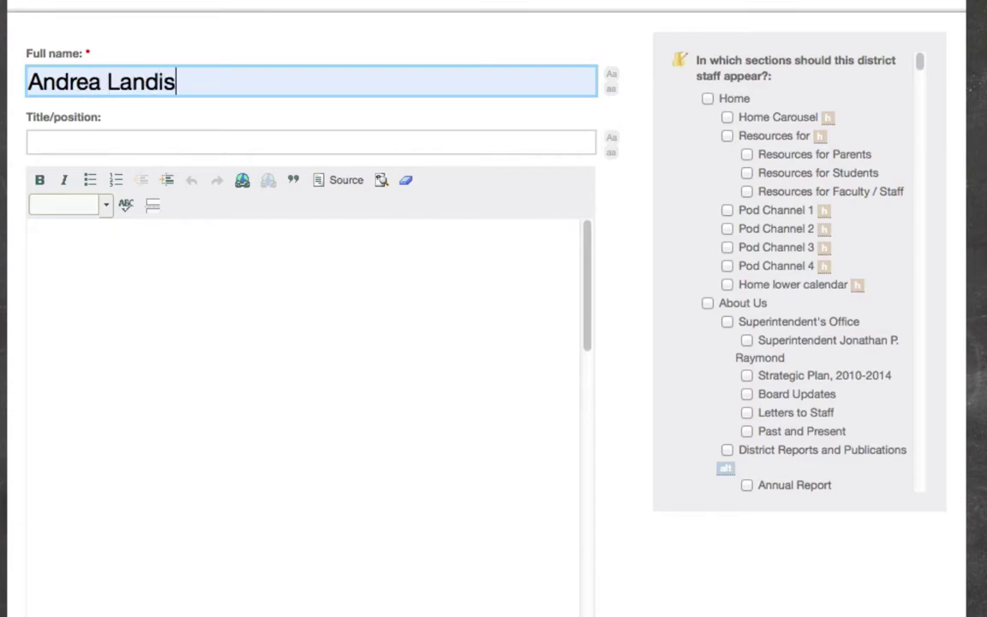
- Enter the staff member's full name and the title 'Webmaster/ Communications Specialist'
key("Tab")
type("Web")
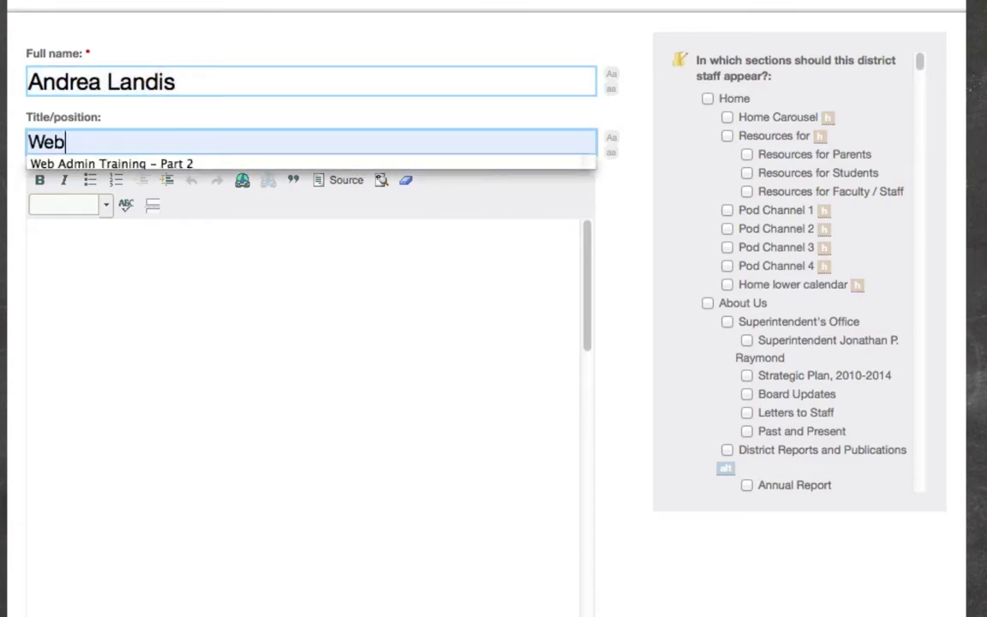
type("master/ C")
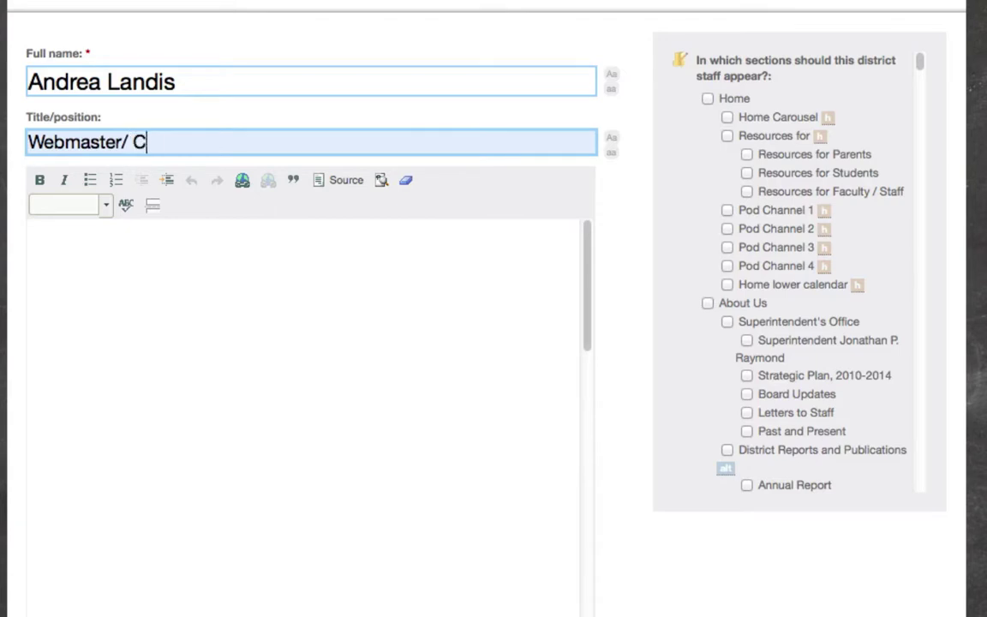
type("ommunications Specal")
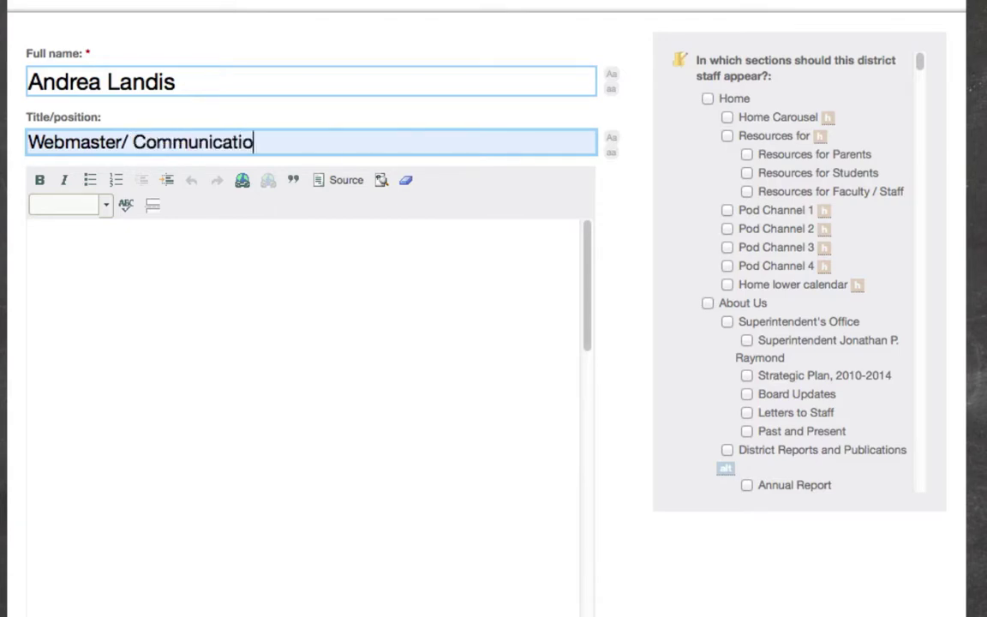
key("BackSpace")
key("BackSpace")
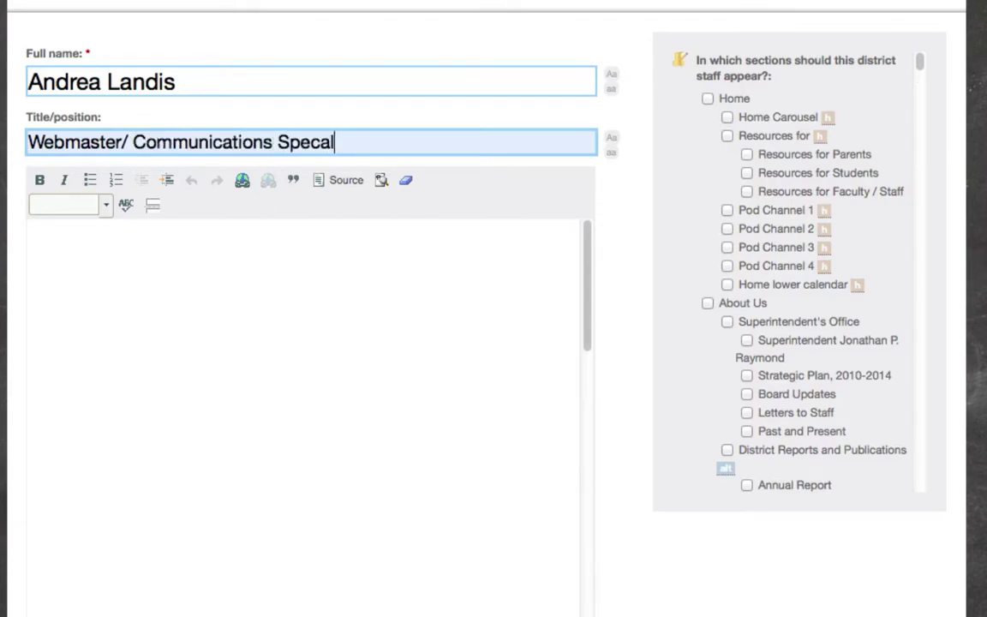
type("ialist")
left_click(311, 297)
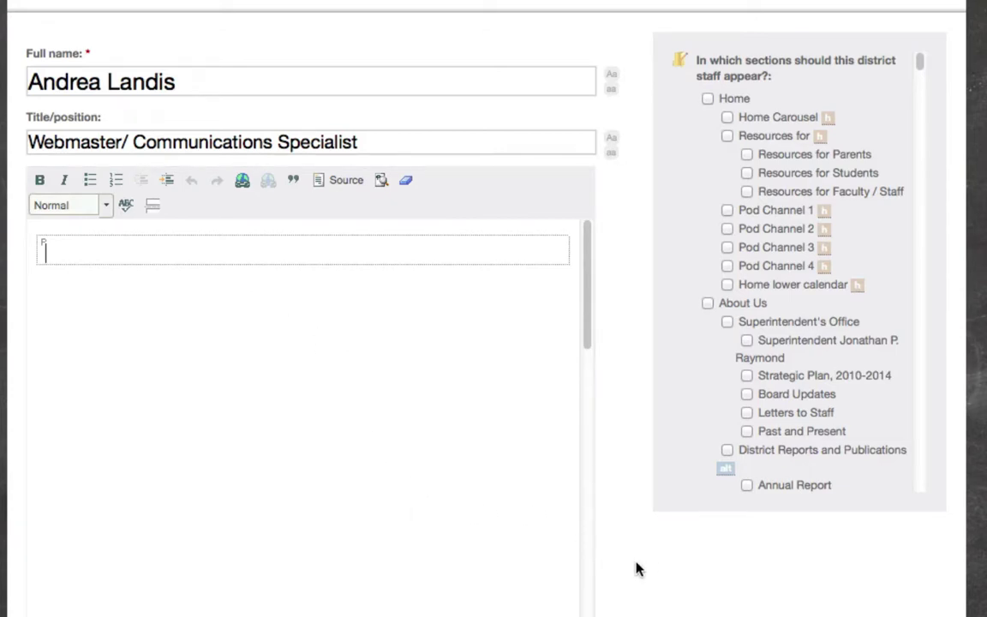
- Switch the entry's side panel to the Contact info section below the editor
scroll(637, 568, "down", 5)
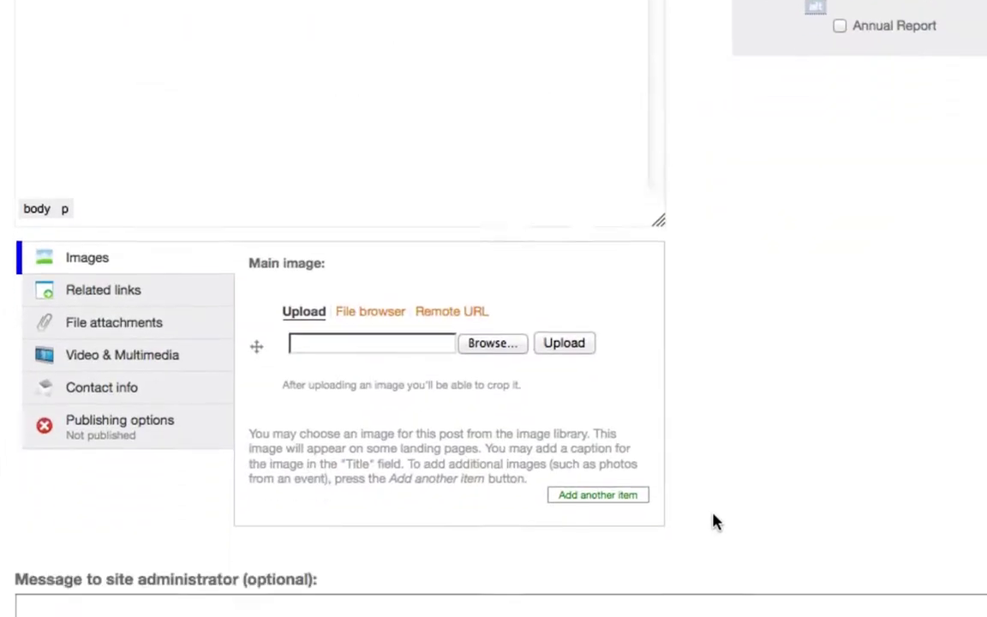
scroll(717, 522, "down", 2)
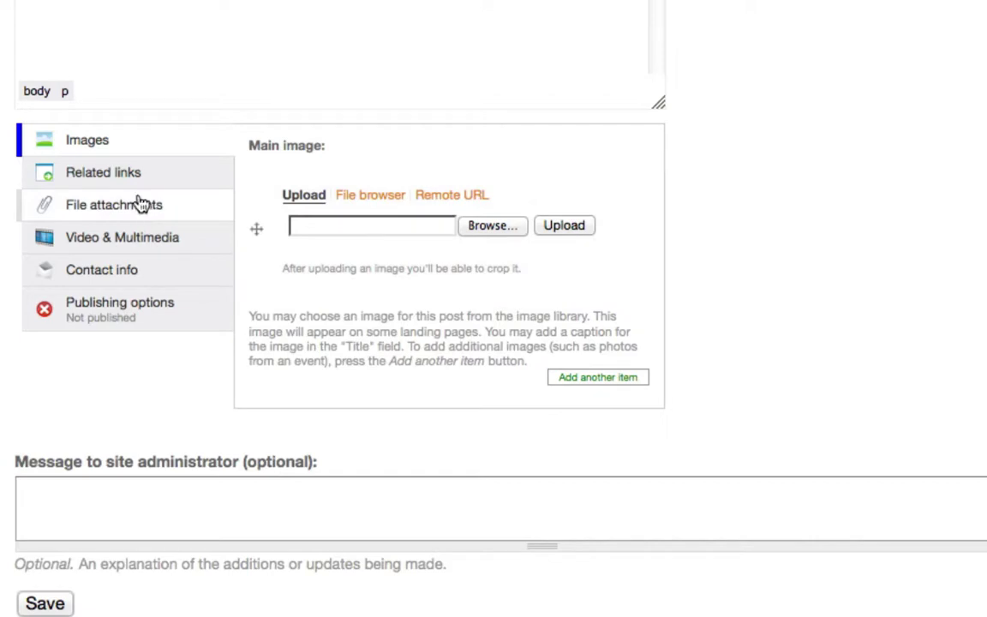
left_click(58, 274)
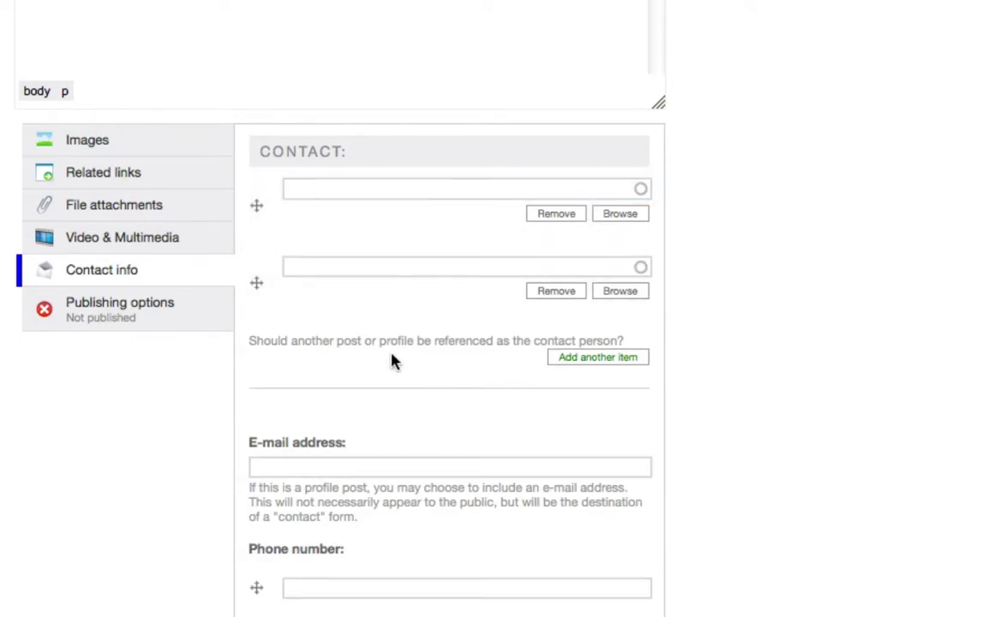
scroll(392, 353, "down", 5)
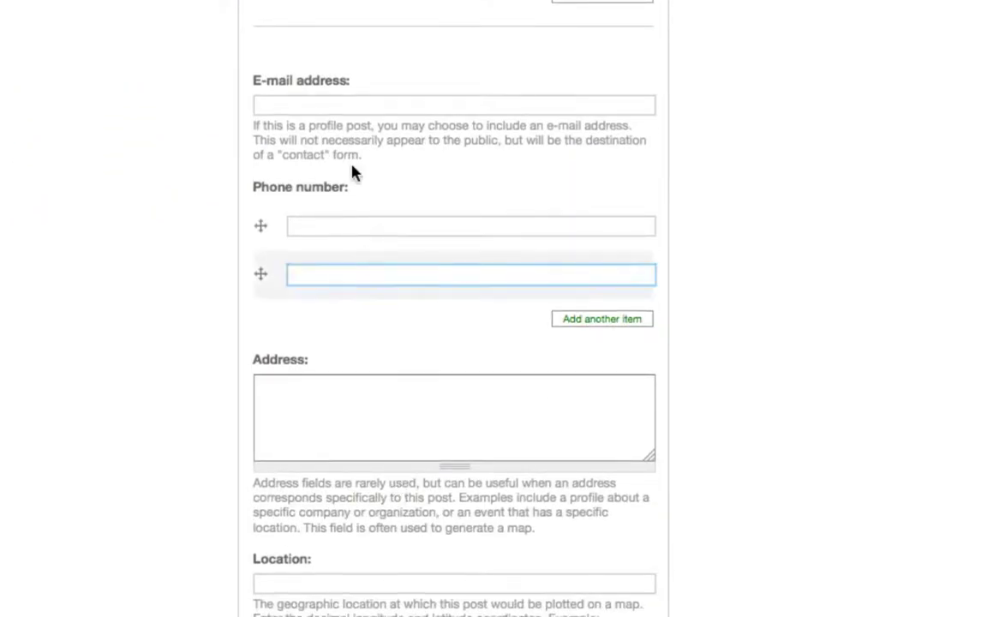
- Fill in the staff member's e-mail address and work phone number labelled 'Phone'
left_click(300, 103)
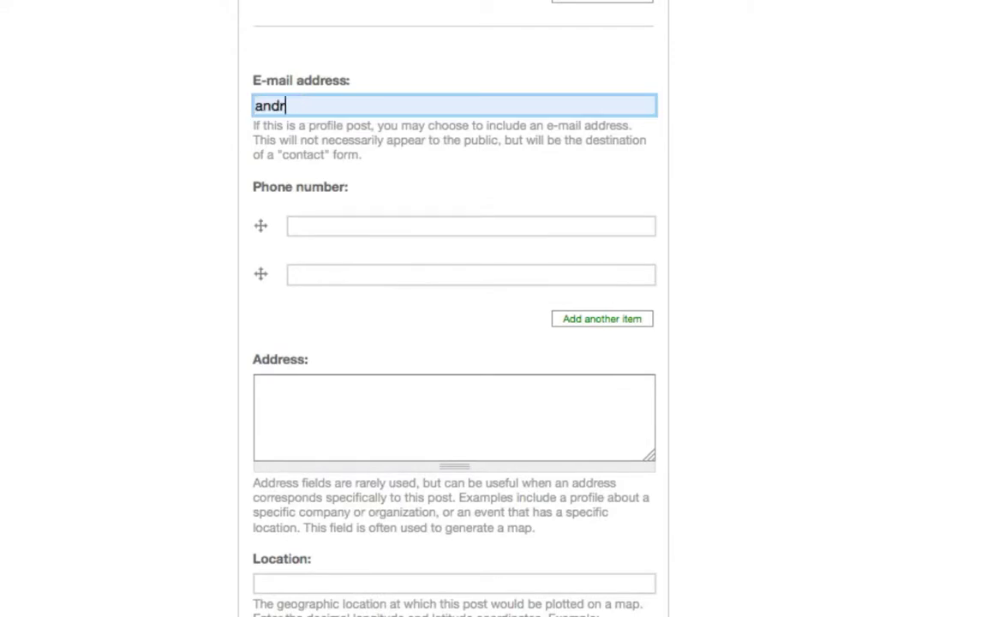
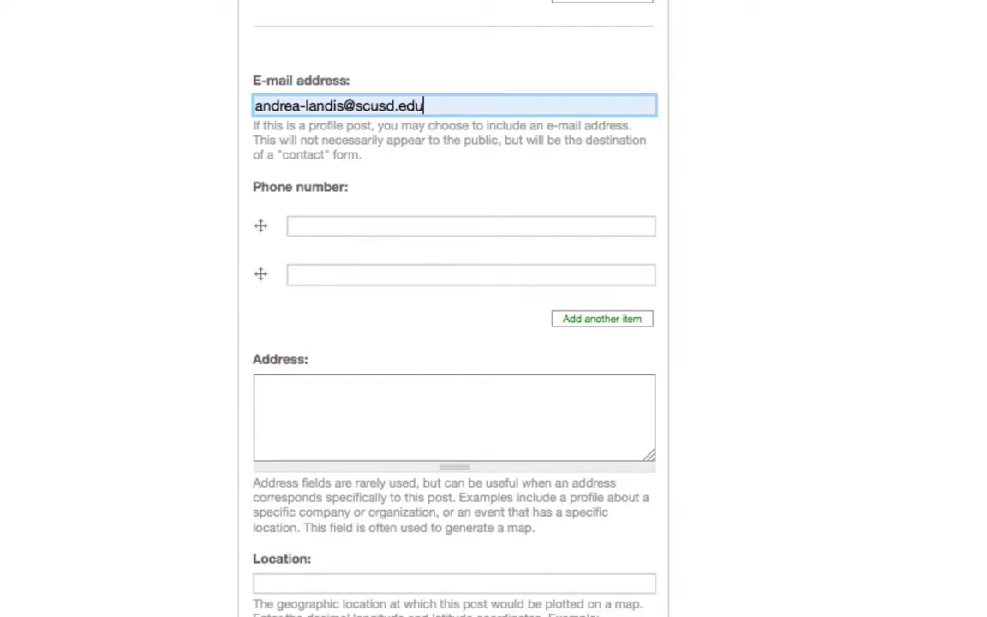
left_click(386, 225)
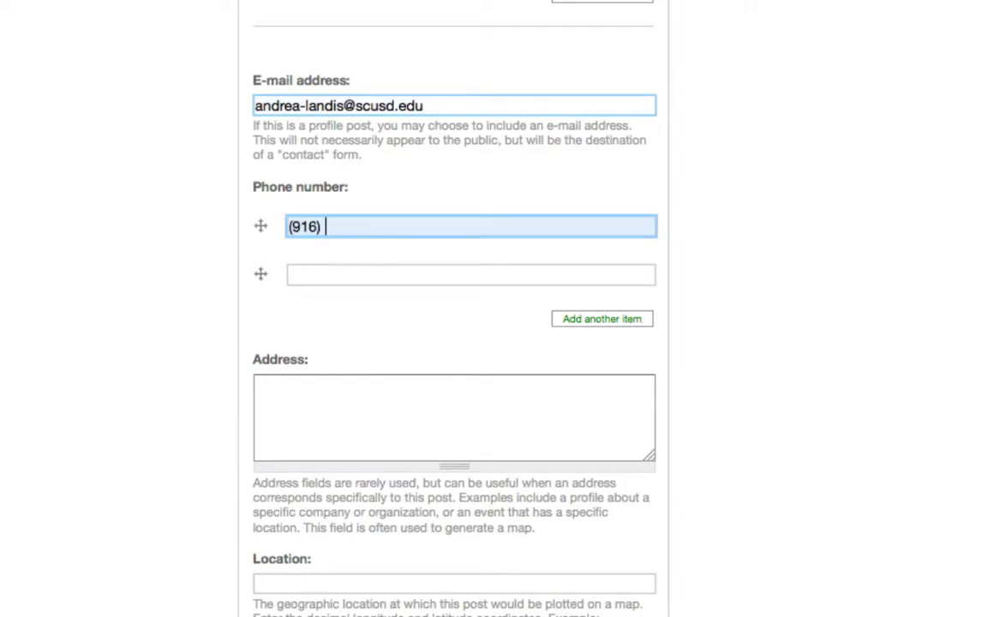
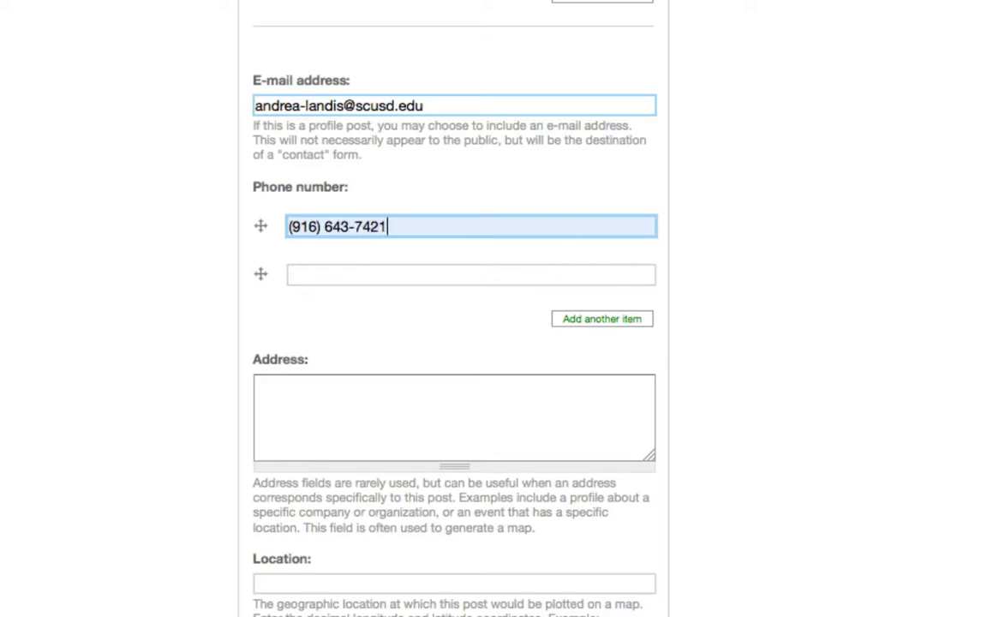
left_click(425, 268)
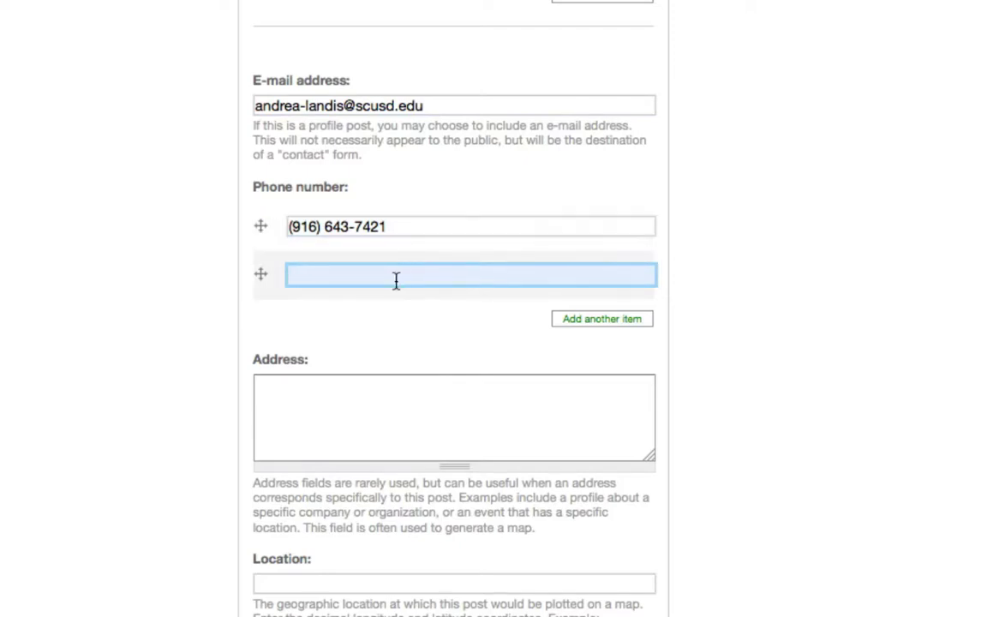
left_click(407, 226)
type("P")
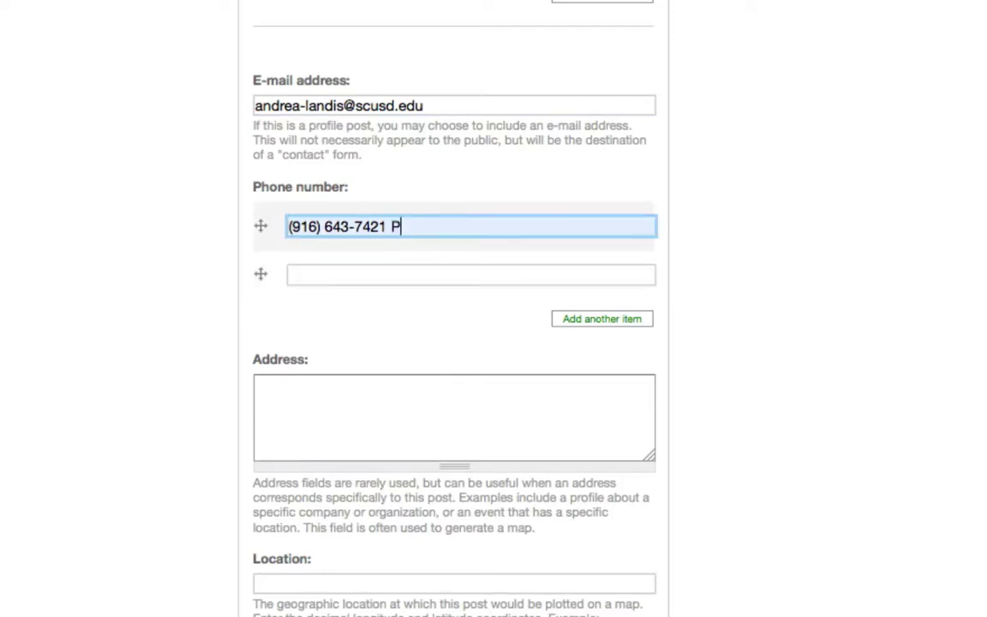
type("hone")
left_click(369, 271)
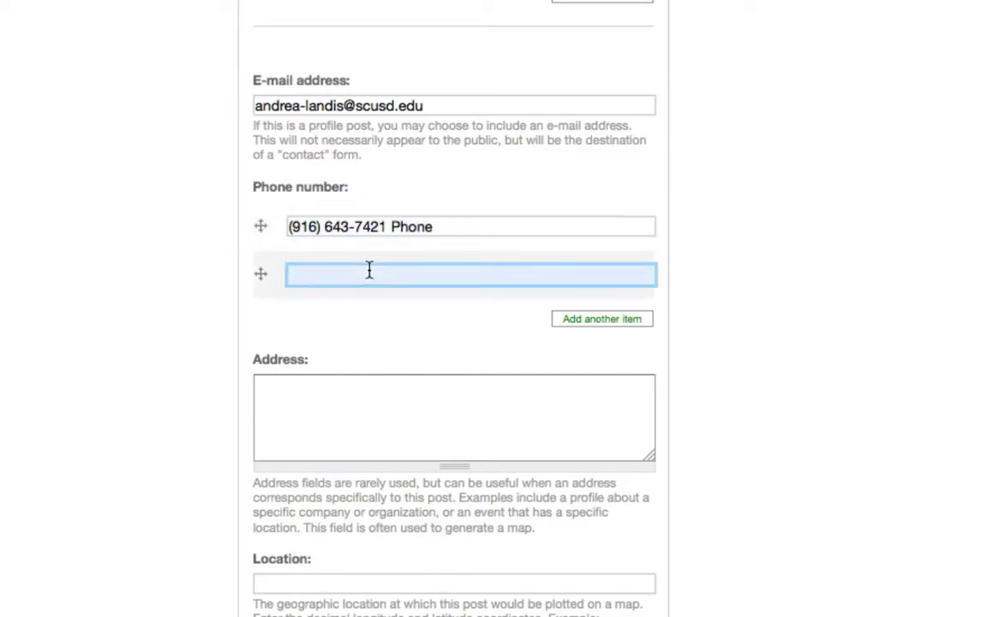
left_click(366, 386)
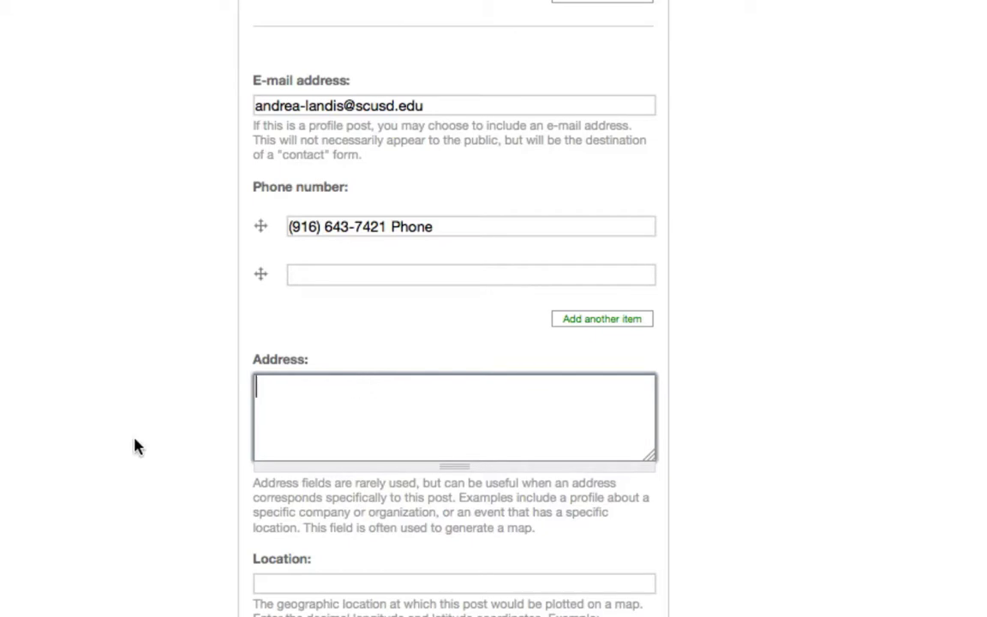
- Place the entry under the Communications Department navigation term and scroll down to Save
scroll(134, 445, "down", 5)
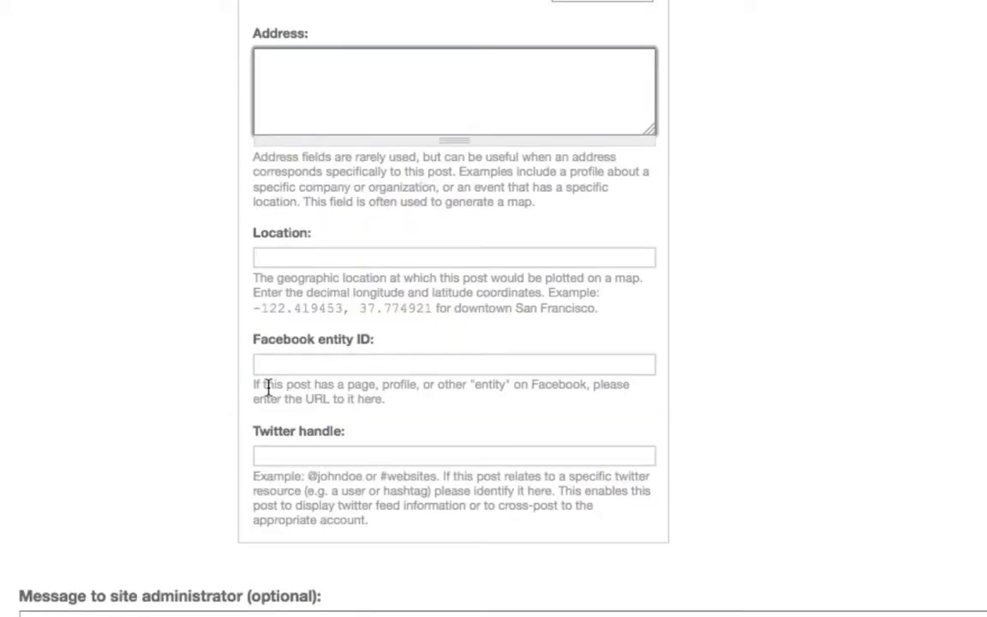
left_click(304, 369)
scroll(162, 428, "up", 3)
scroll(161, 431, "up", 5)
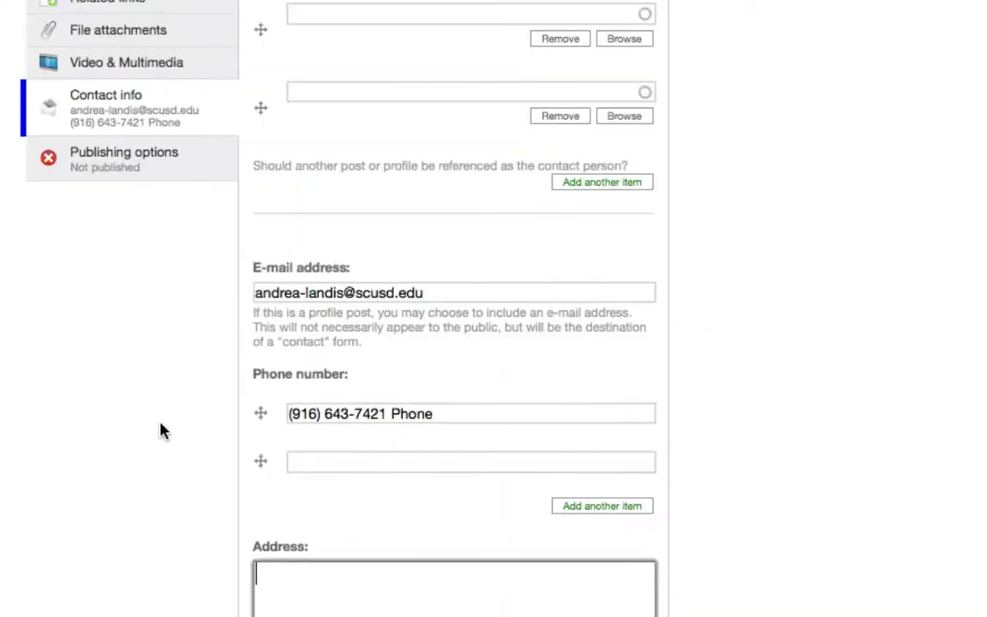
scroll(161, 430, "up", 6)
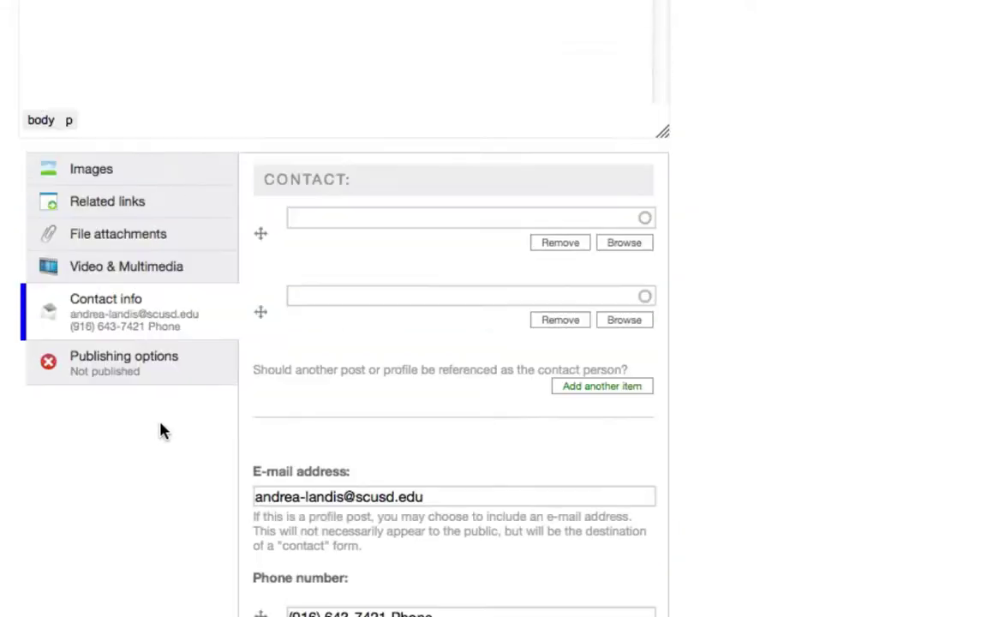
scroll(161, 430, "up", 5)
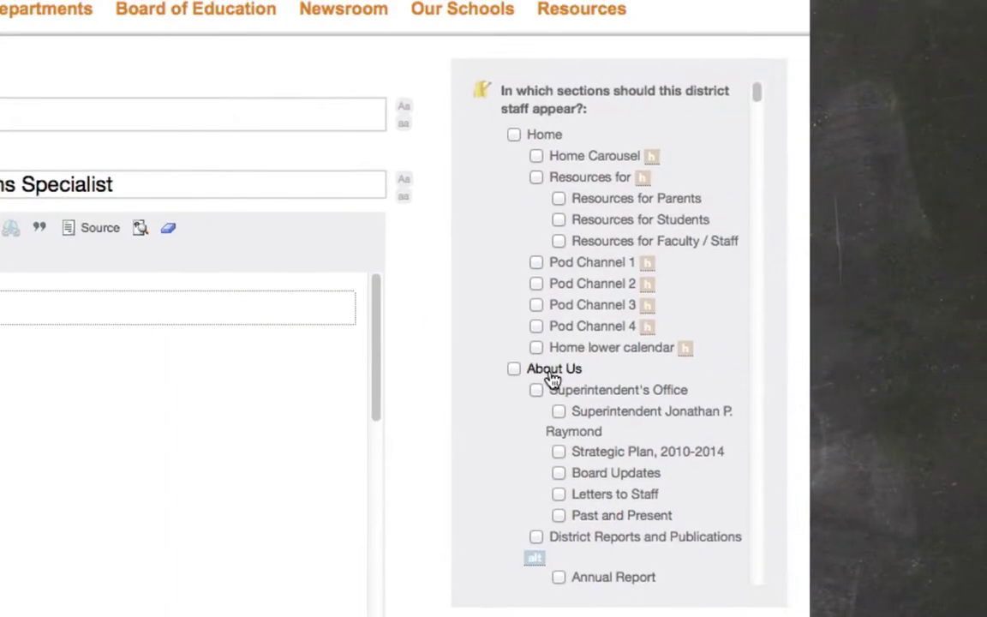
scroll(544, 394, "down", 15)
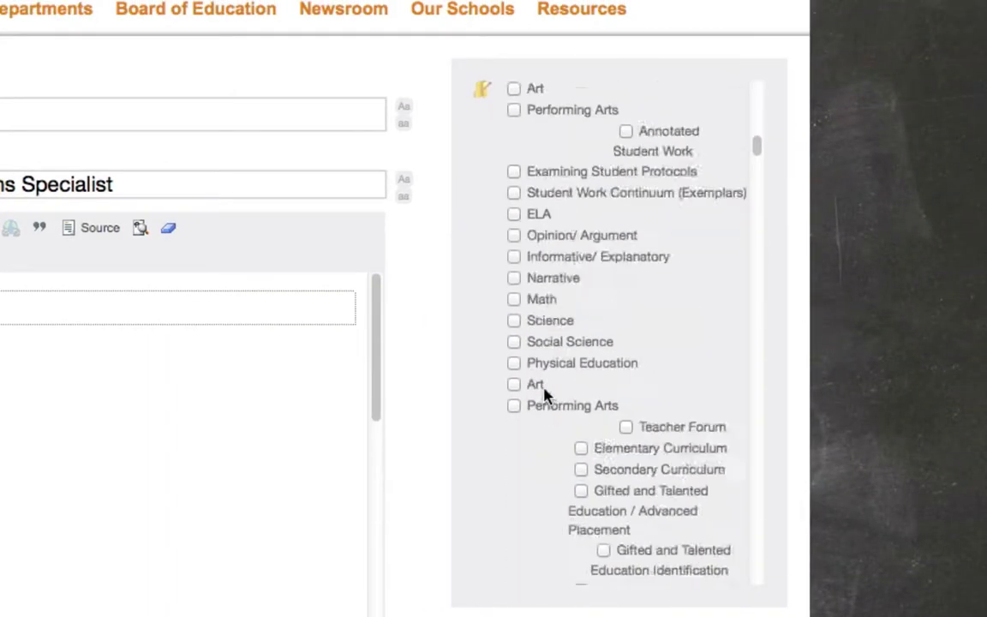
scroll(544, 394, "down", 15)
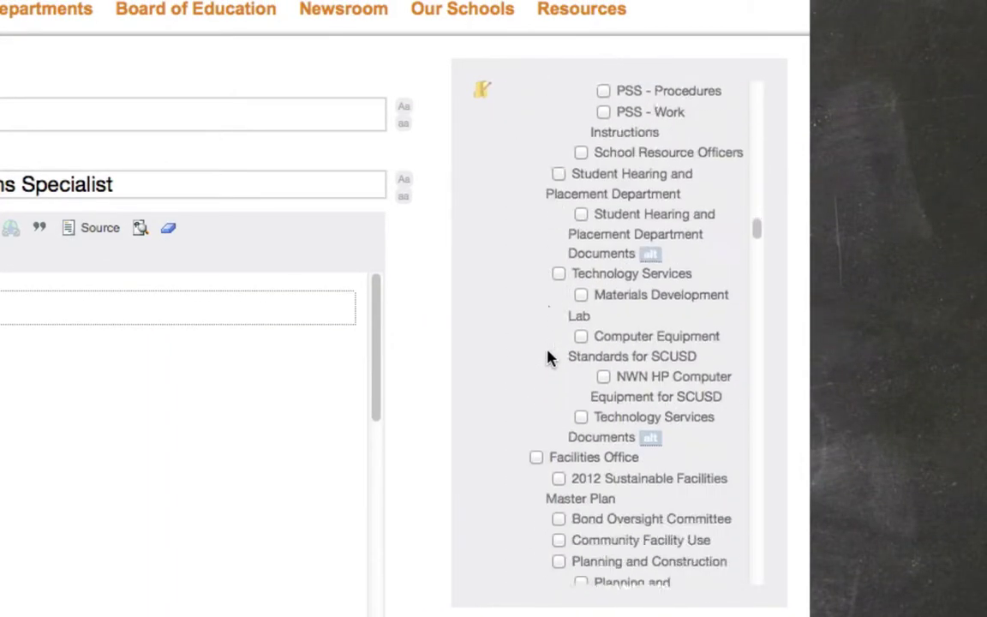
scroll(550, 358, "down", 20)
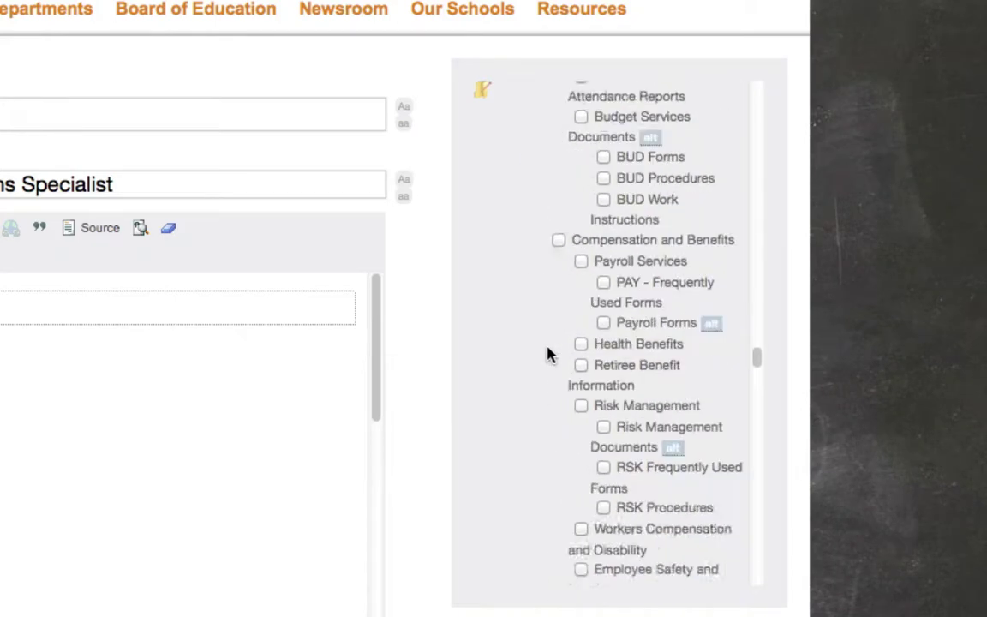
scroll(550, 356, "down", 20)
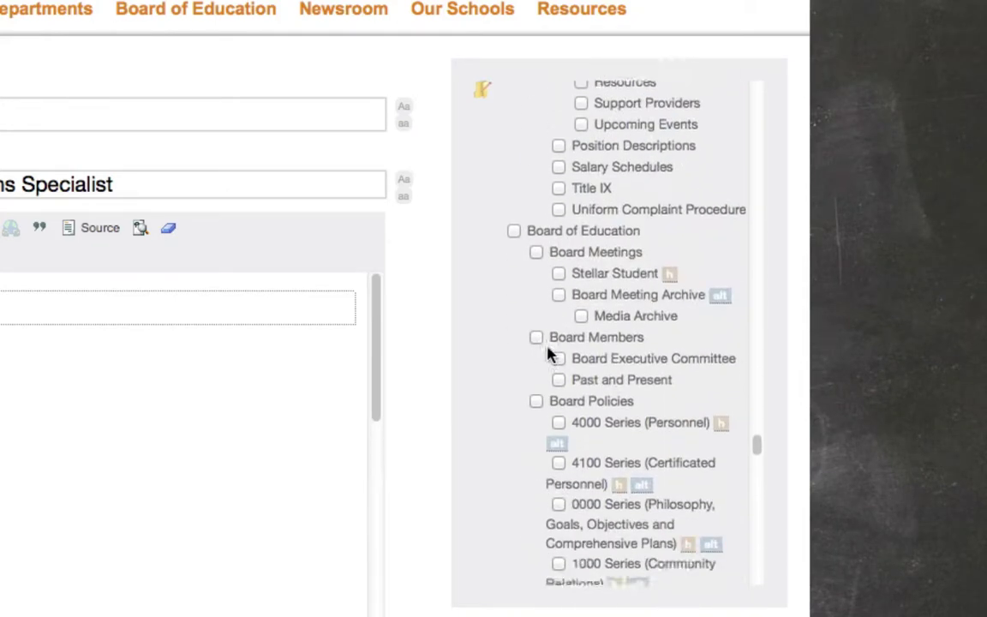
scroll(550, 356, "down", 20)
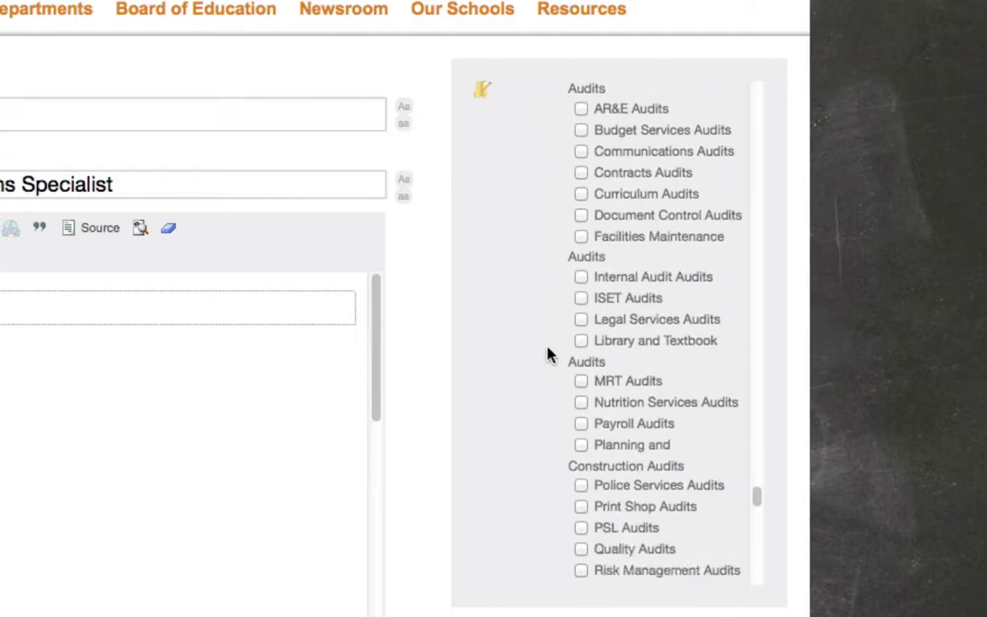
scroll(550, 357, "down", 4)
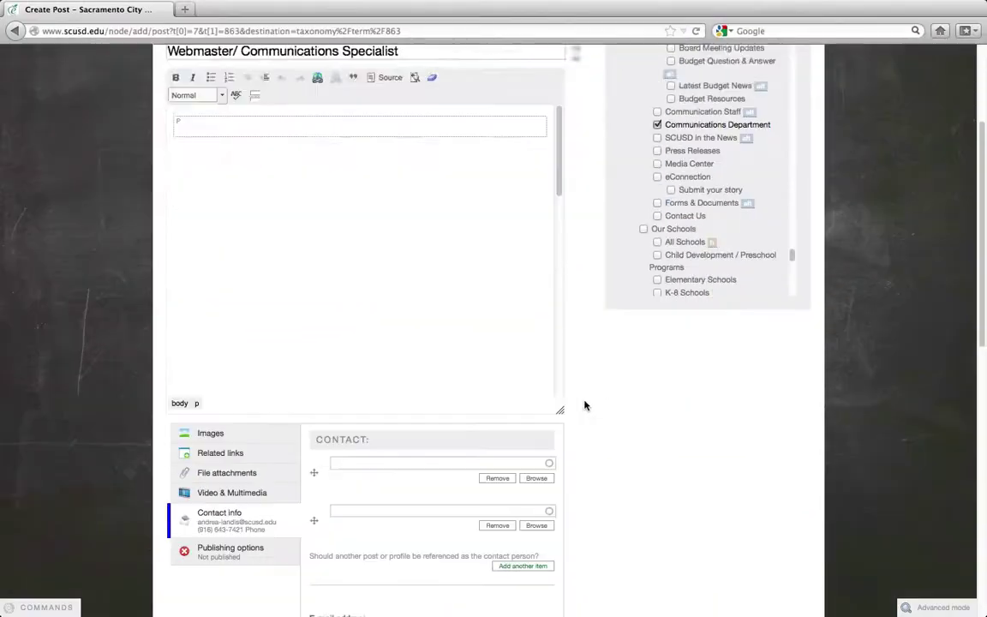
scroll(583, 402, "down", 8)
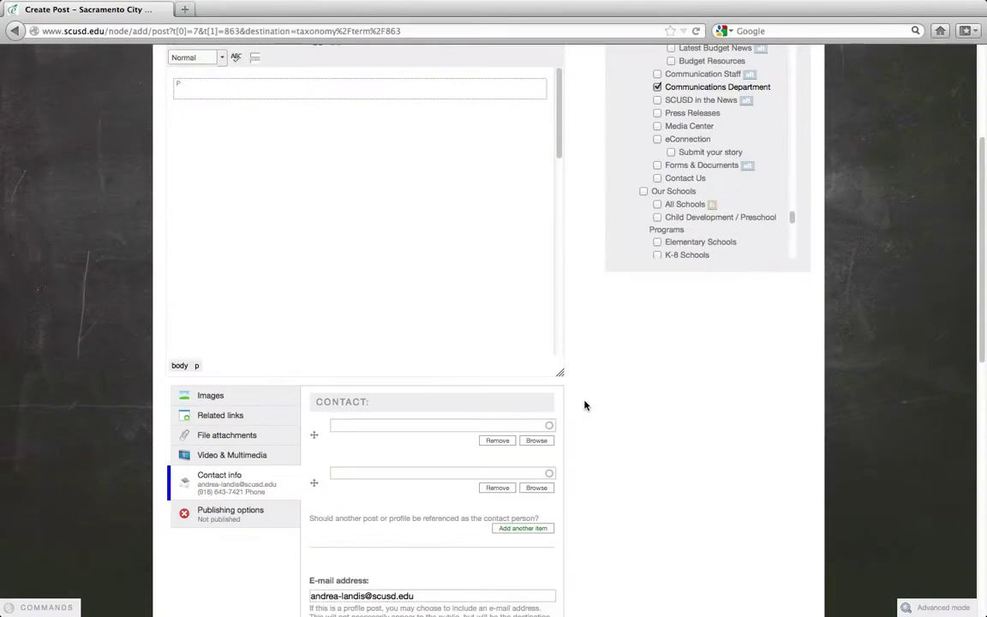
scroll(583, 403, "down", 5)
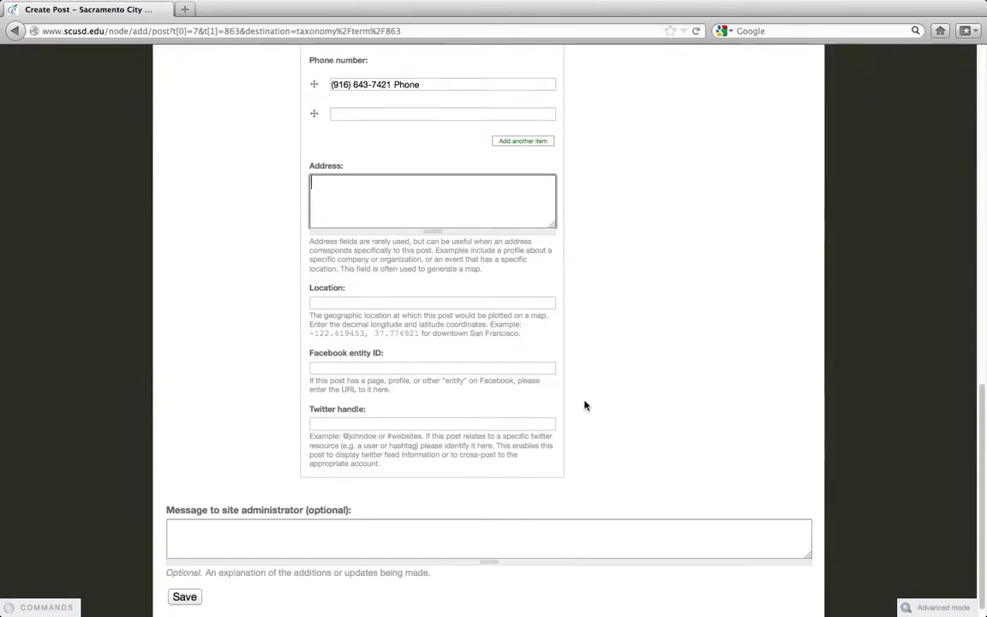
- Save the District Staff post and view it listed on the Communications Department page
left_click(184, 596)
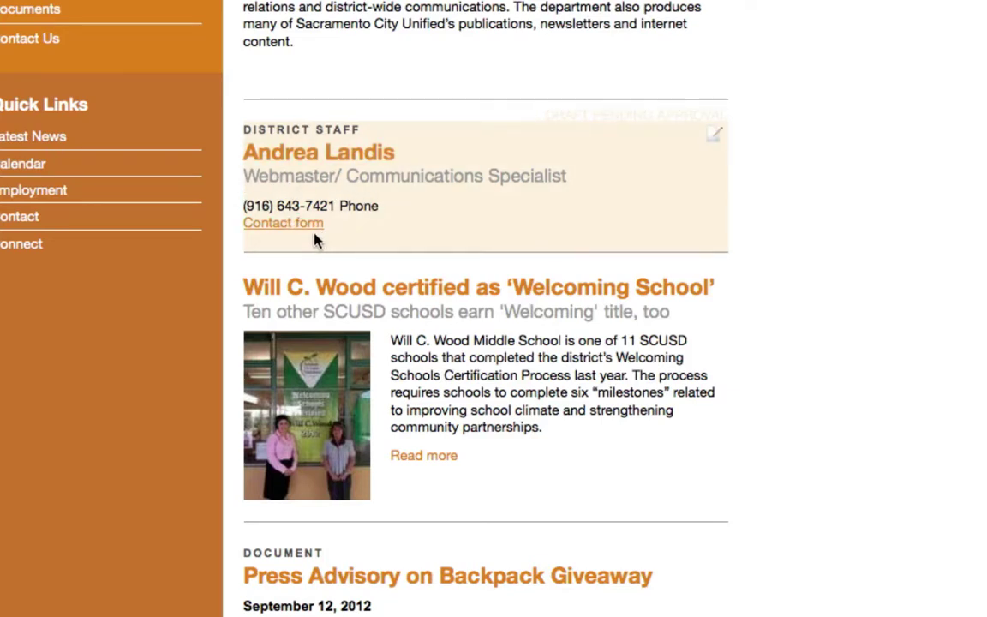
left_click(269, 233)
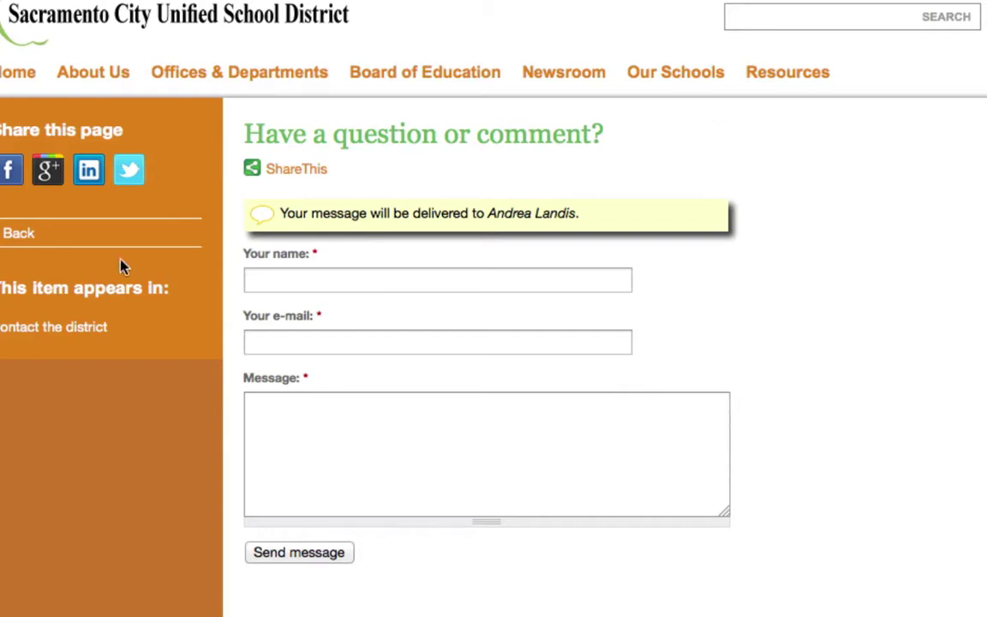
key("alt+Left")
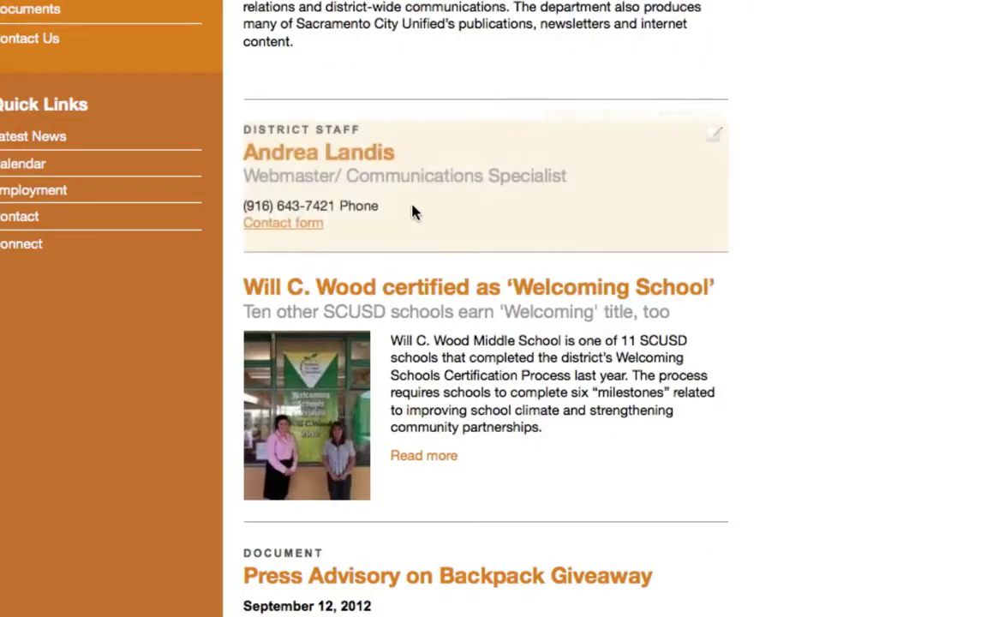
- Open the staff member's profile page from the District Staff block
left_click(313, 165)
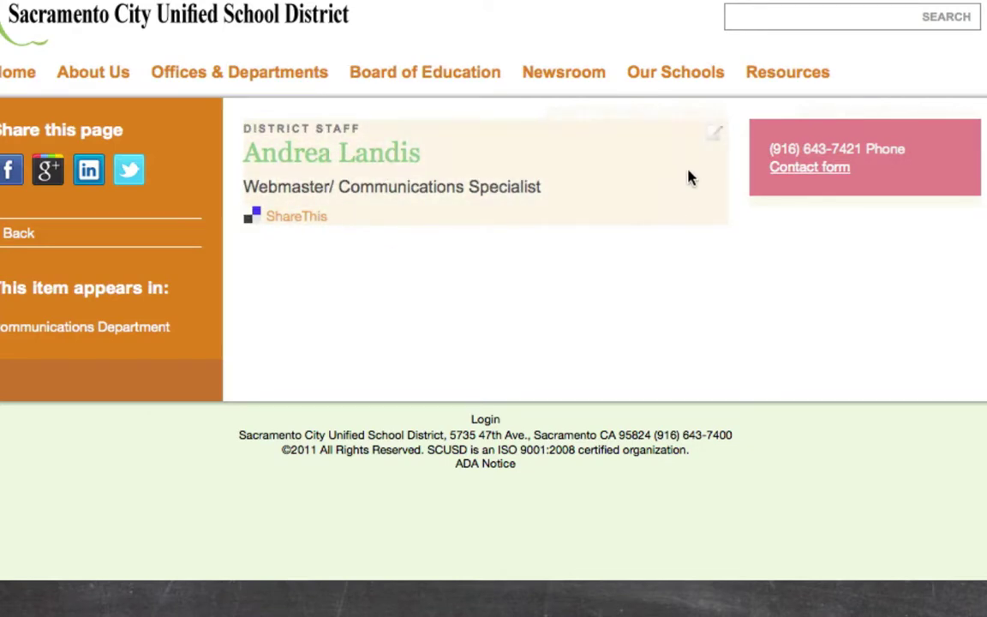
- Edit the staff post and tick Published under its Publishing options
left_click(713, 146)
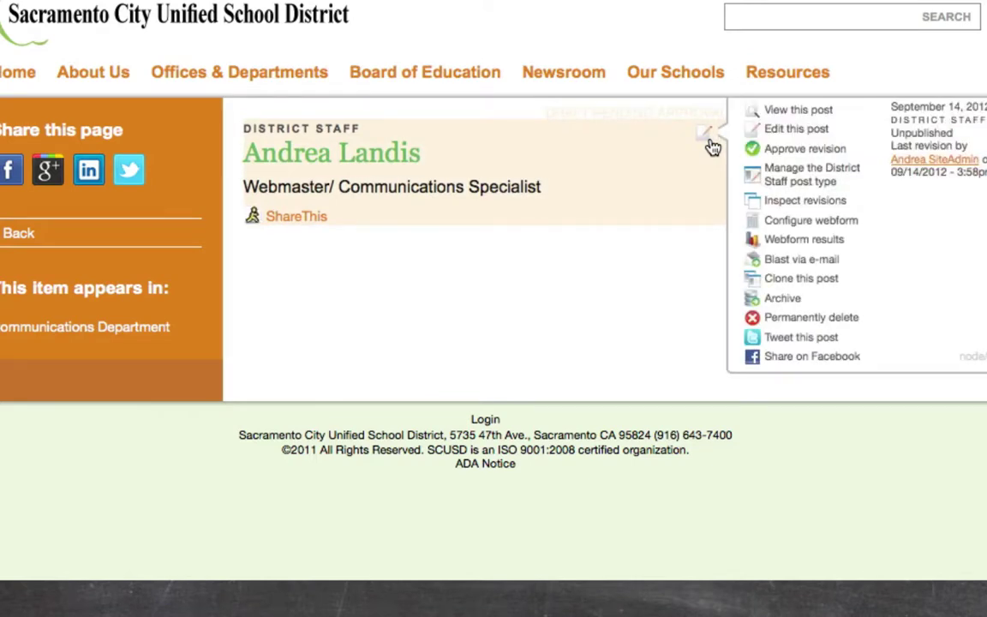
left_click(759, 133)
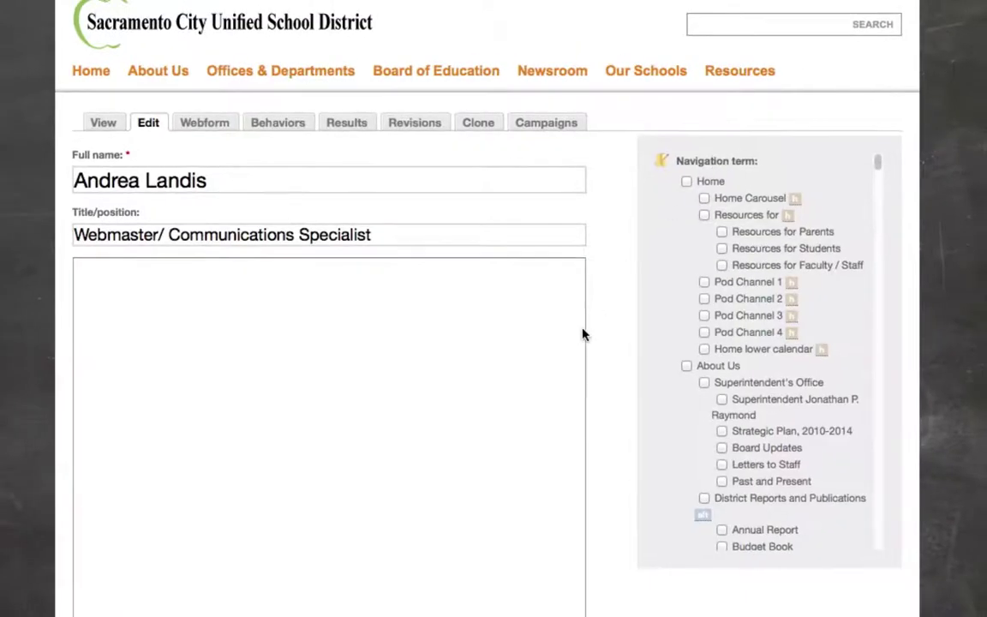
scroll(597, 359, "down", 10)
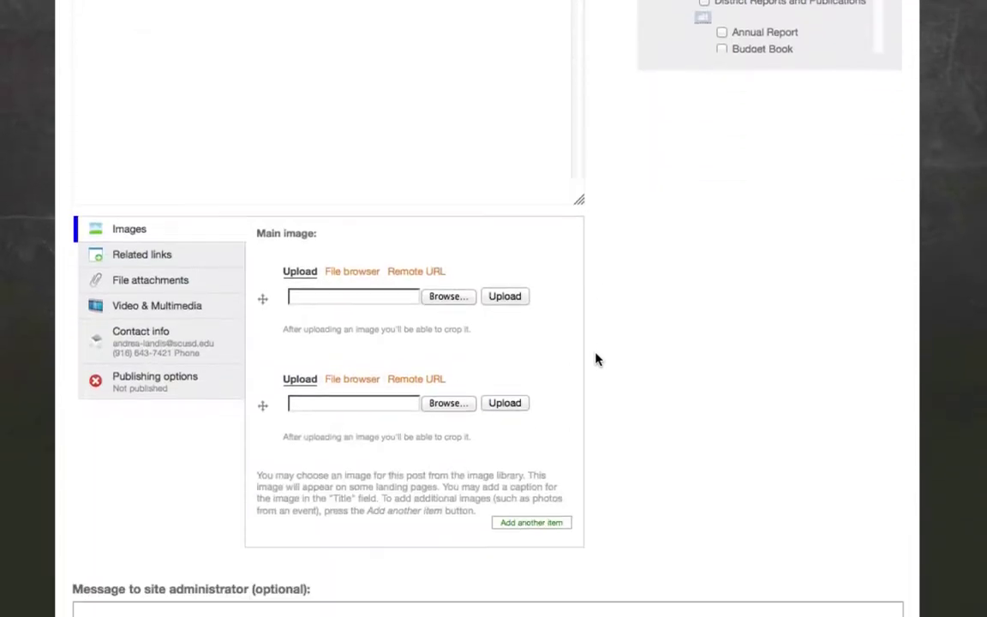
left_click(127, 382)
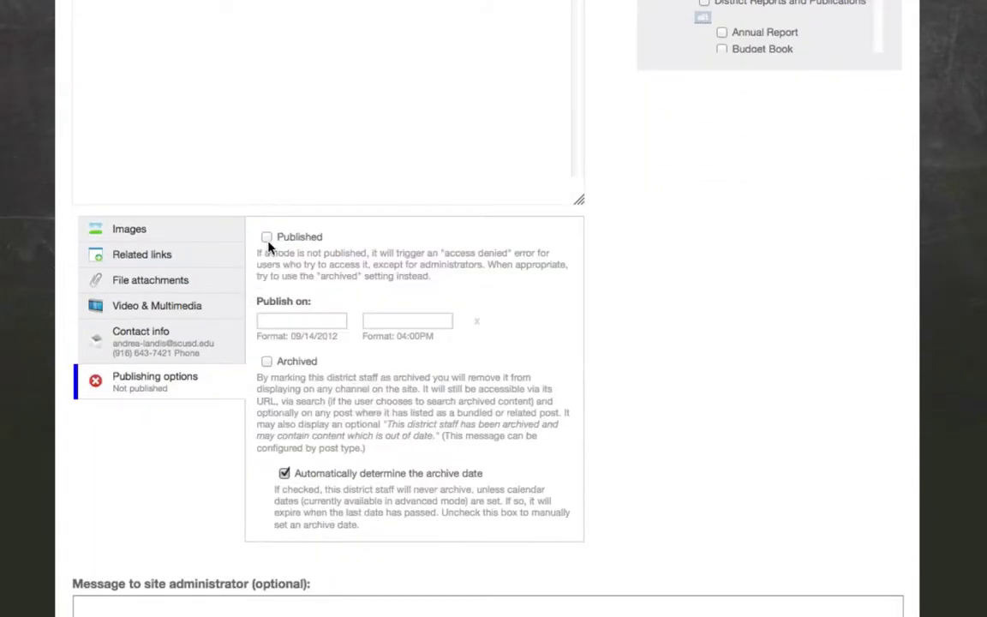
left_click(267, 243)
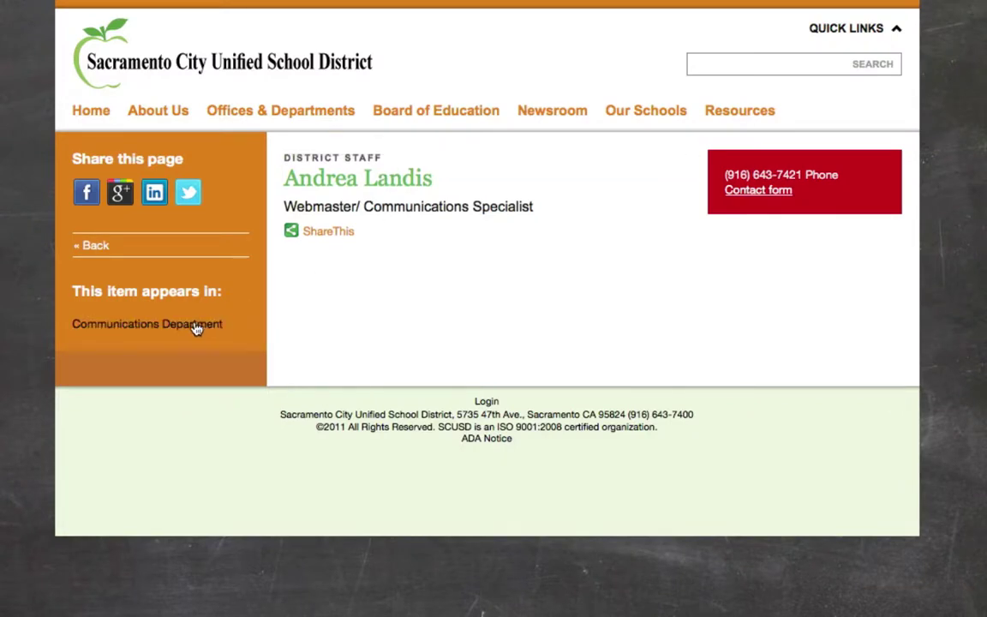
- Go back to the Communications Department page and check the staff entry is listed
left_click(123, 323)
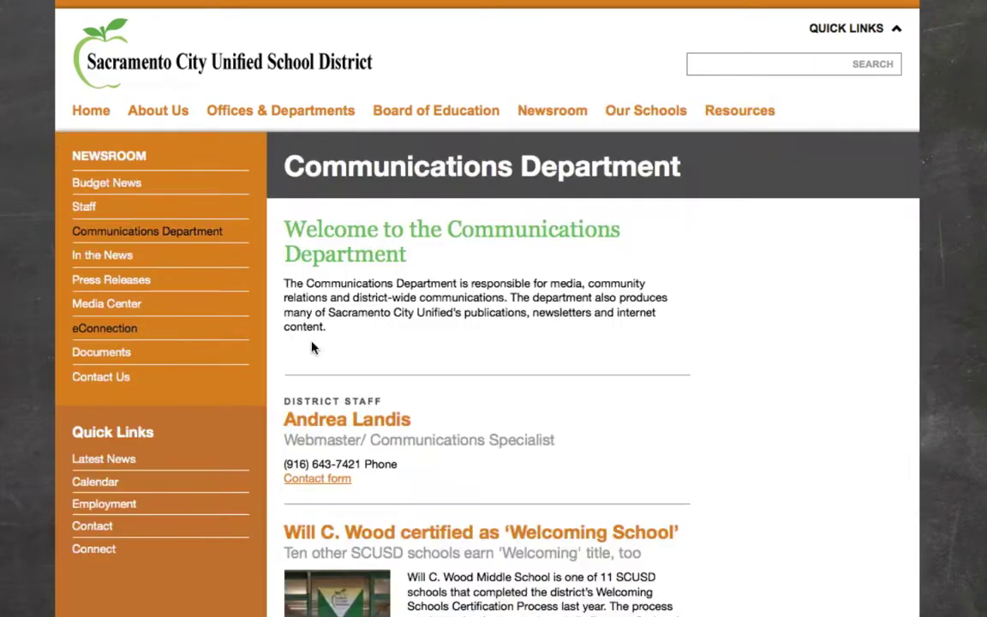
scroll(606, 442, "down", 3)
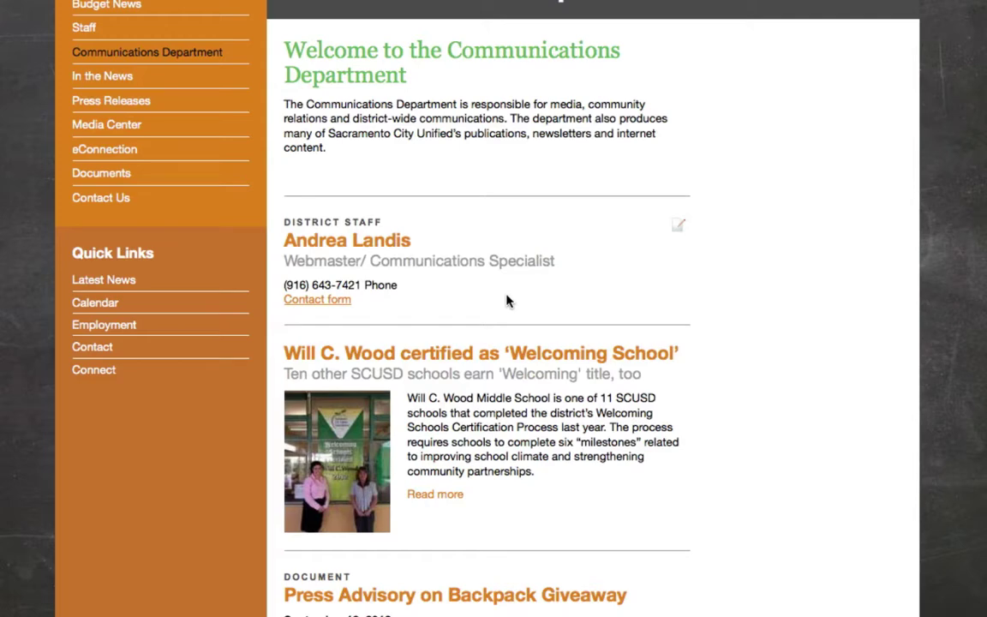
scroll(506, 300, "up", 4)
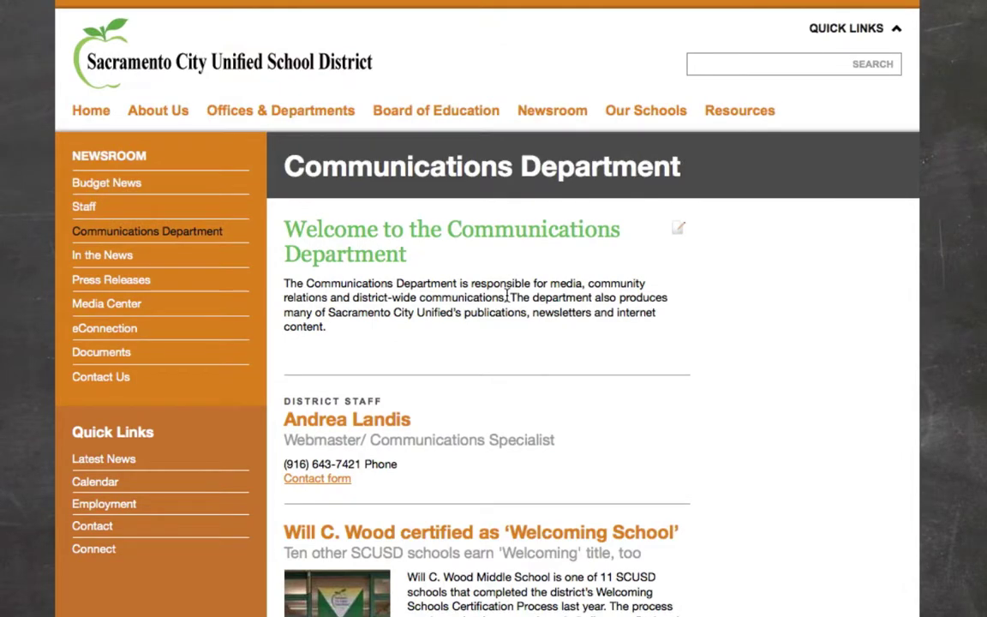
mouse_move(269, 113)
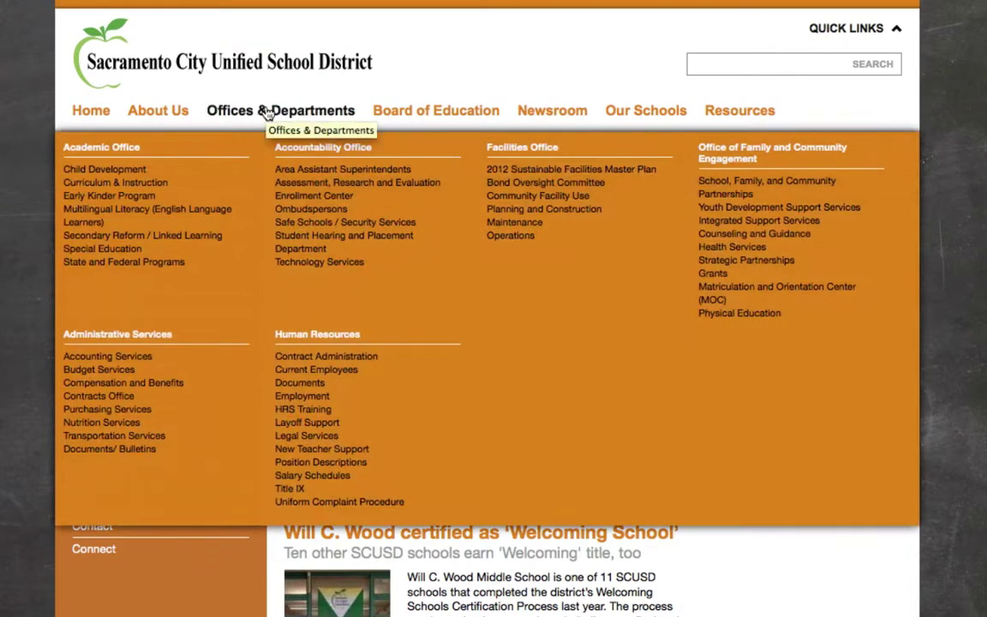
- Open the Special Education department's Staff page and review its staff titles, phones and contact-form links
left_click(120, 249)
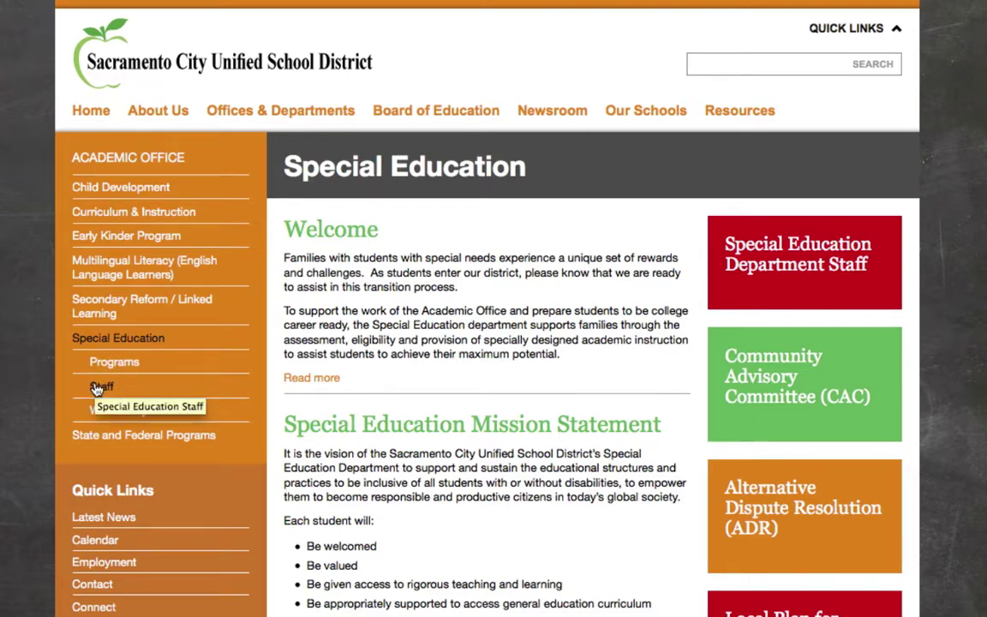
left_click(97, 388)
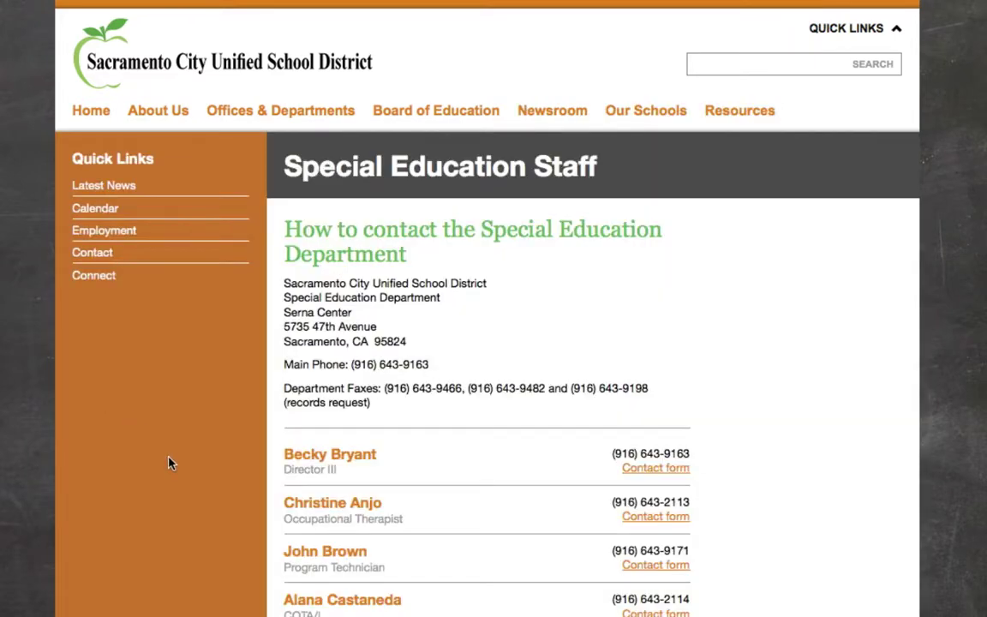
scroll(169, 462, "down", 10)
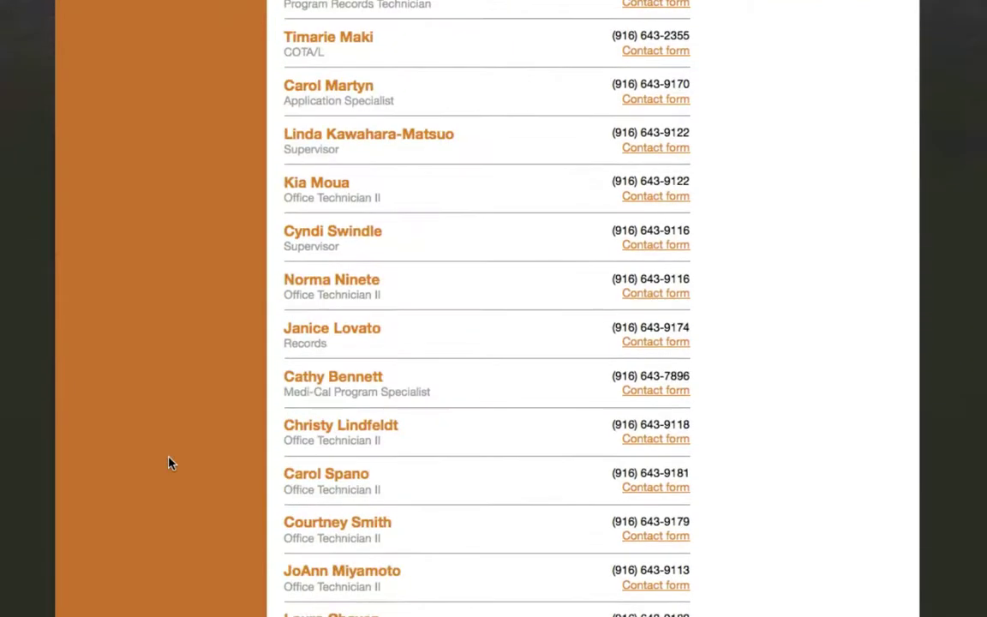
scroll(169, 462, "down", 3)
scroll(169, 463, "up", 10)
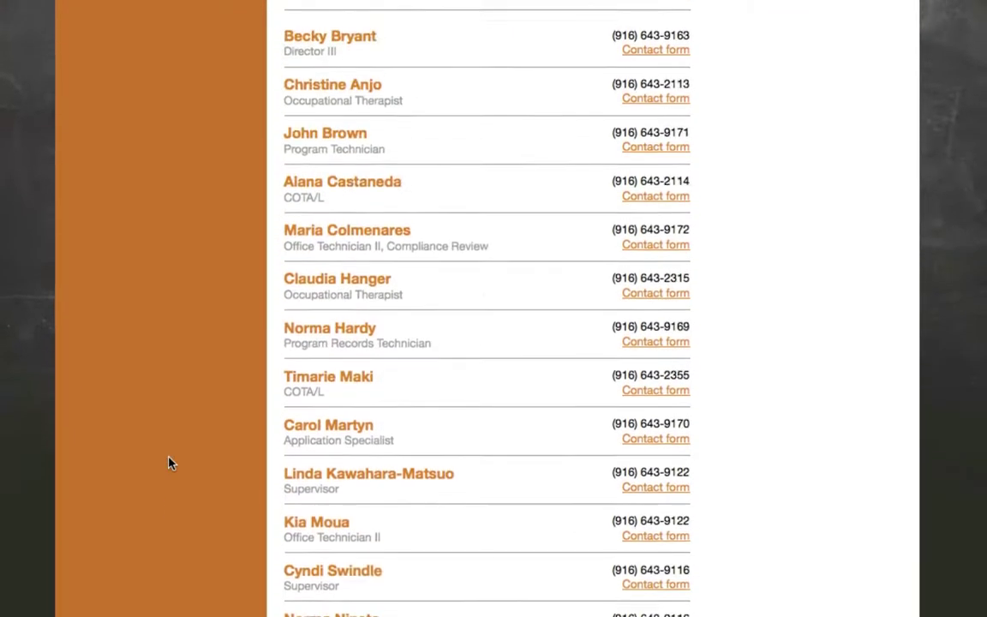
scroll(169, 462, "up", 1)
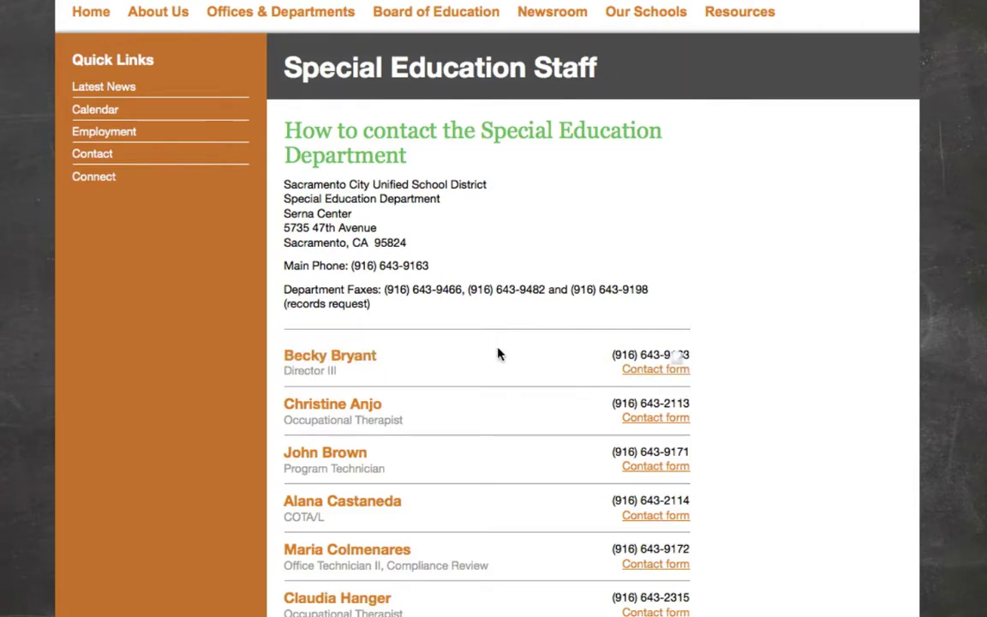
scroll(499, 354, "down", 4)
scroll(500, 351, "down", 3)
scroll(499, 351, "up", 7)
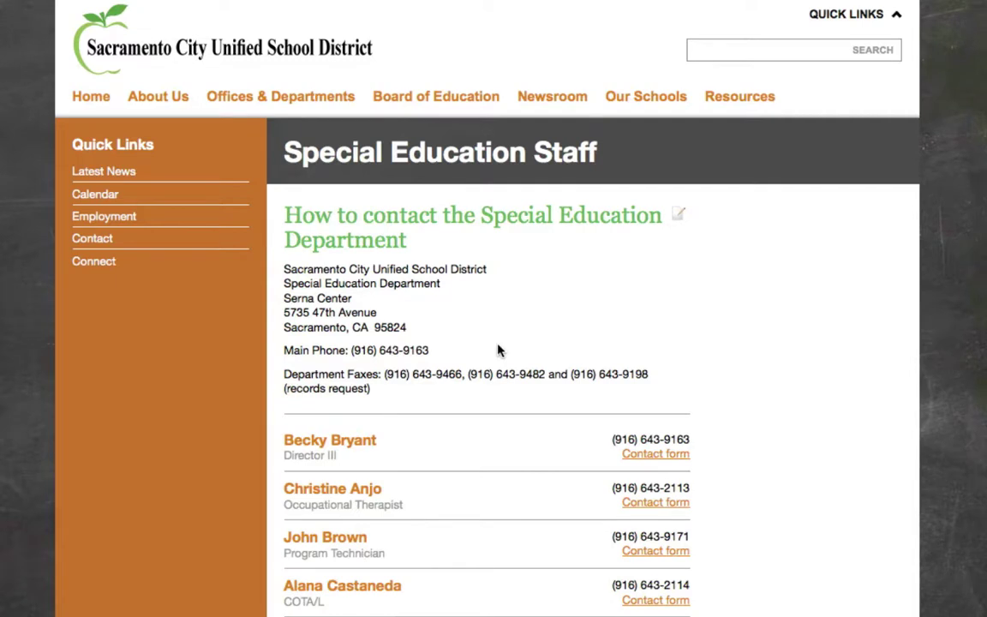
scroll(498, 349, "down", 1)
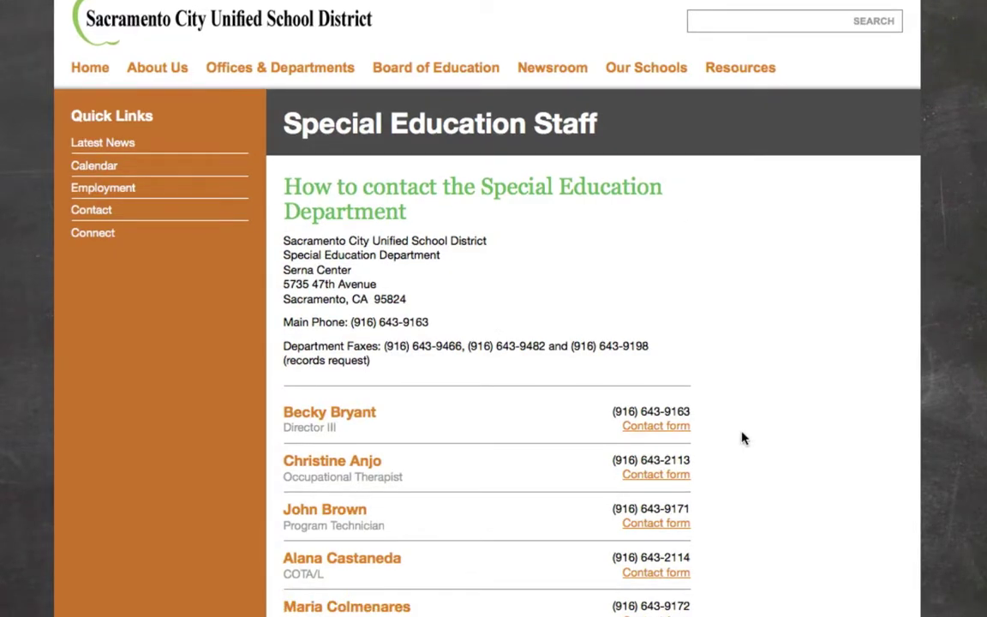